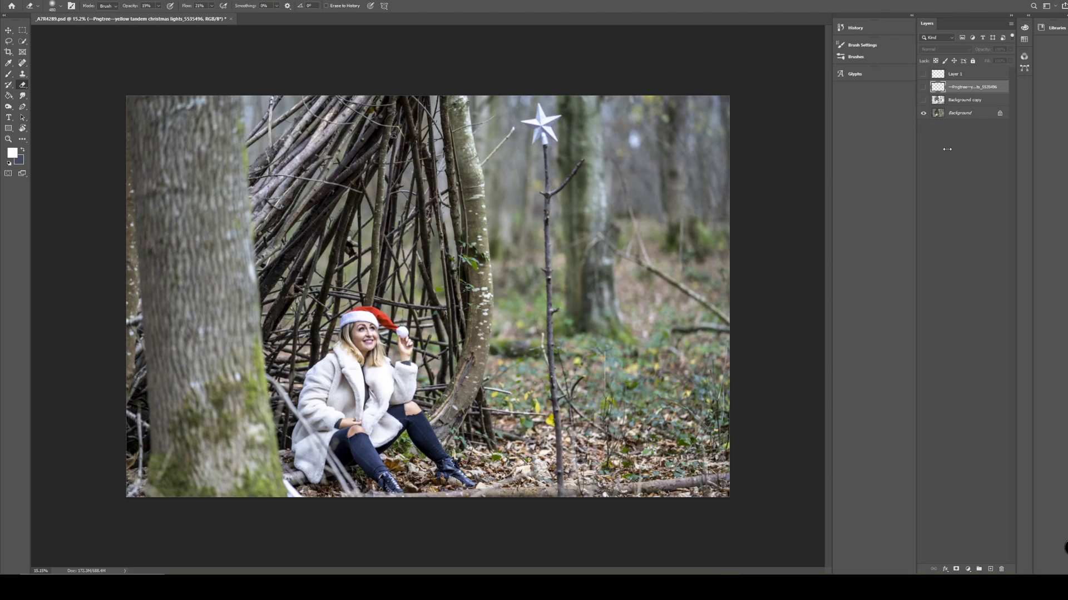
Preview the Background copy and Layer 1 effects, hide both layers again, and inspect the original photo up close.
click(923, 100)
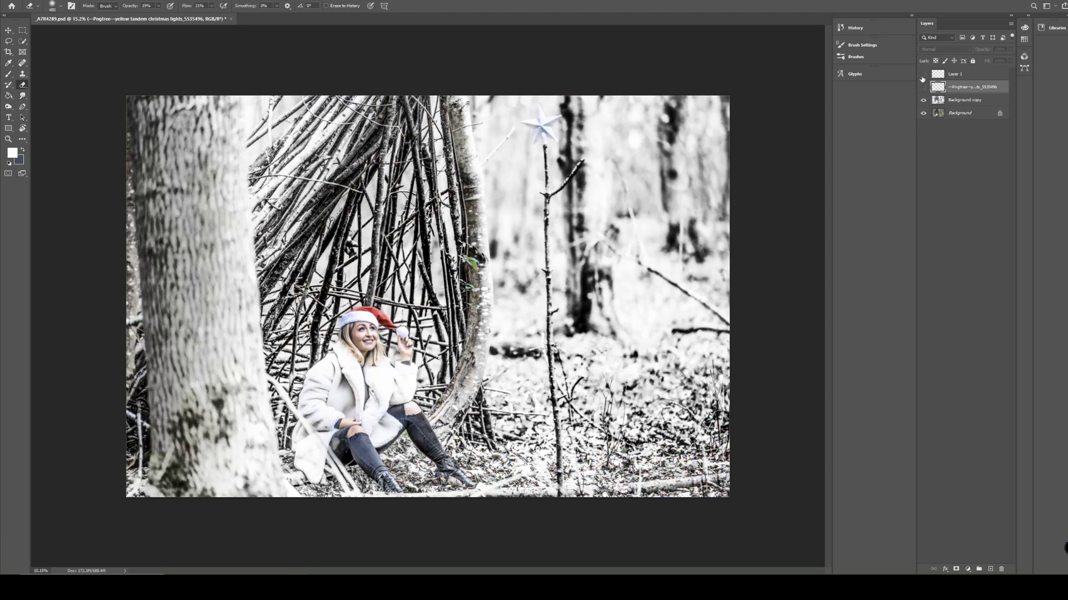
click(923, 75)
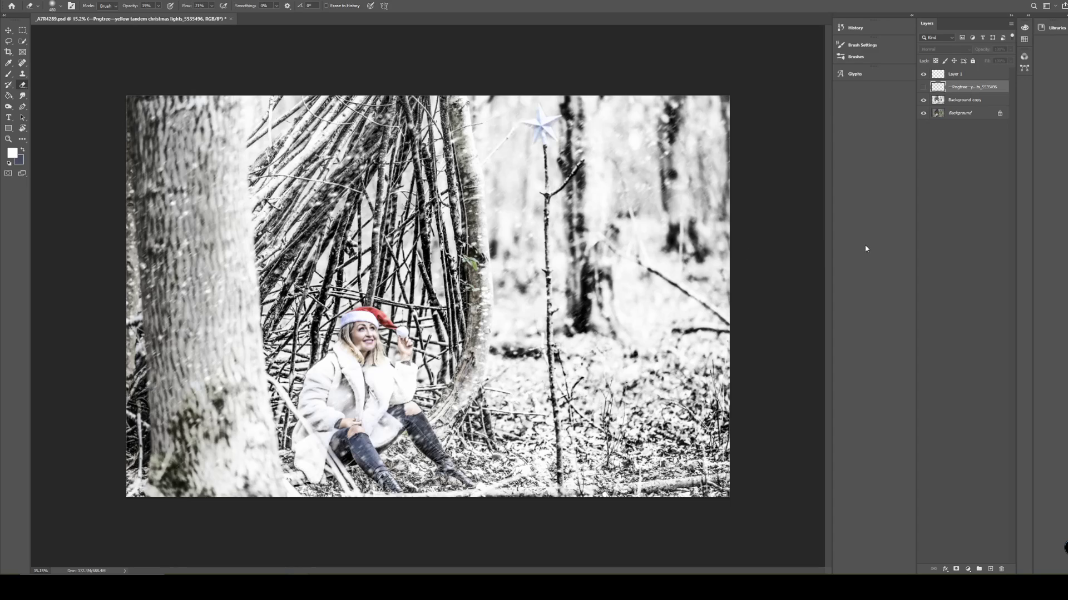
click(923, 74)
click(923, 100)
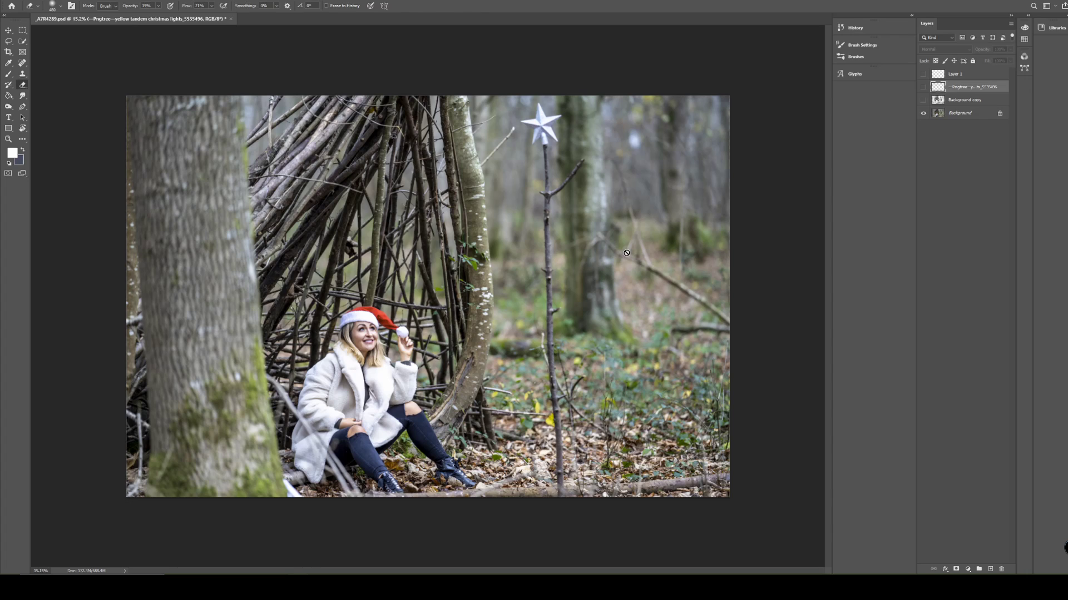
scroll(411, 345, up, 5)
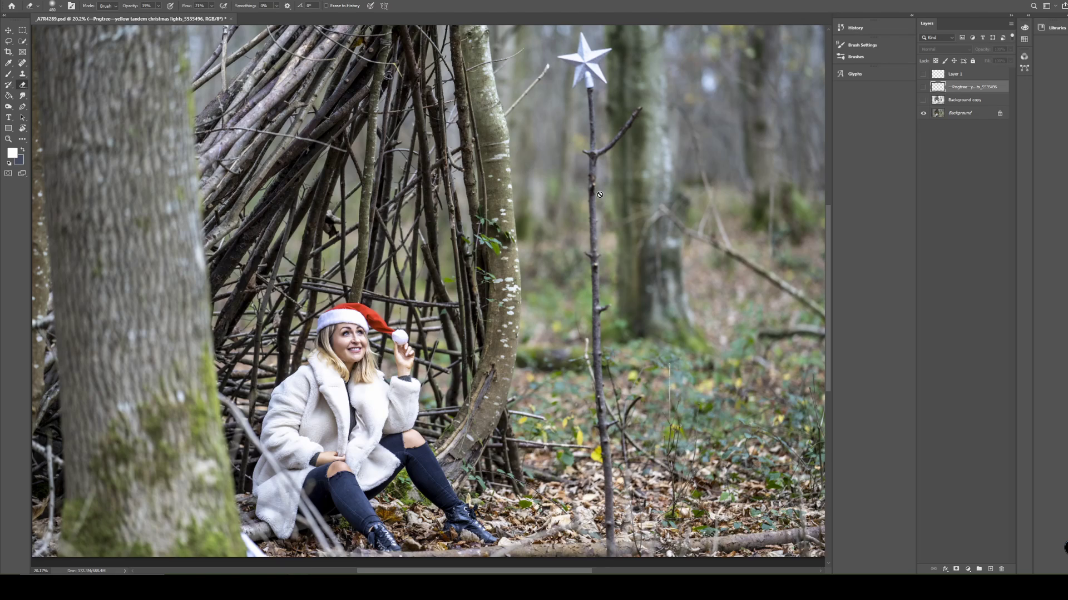
key(ctrl+0)
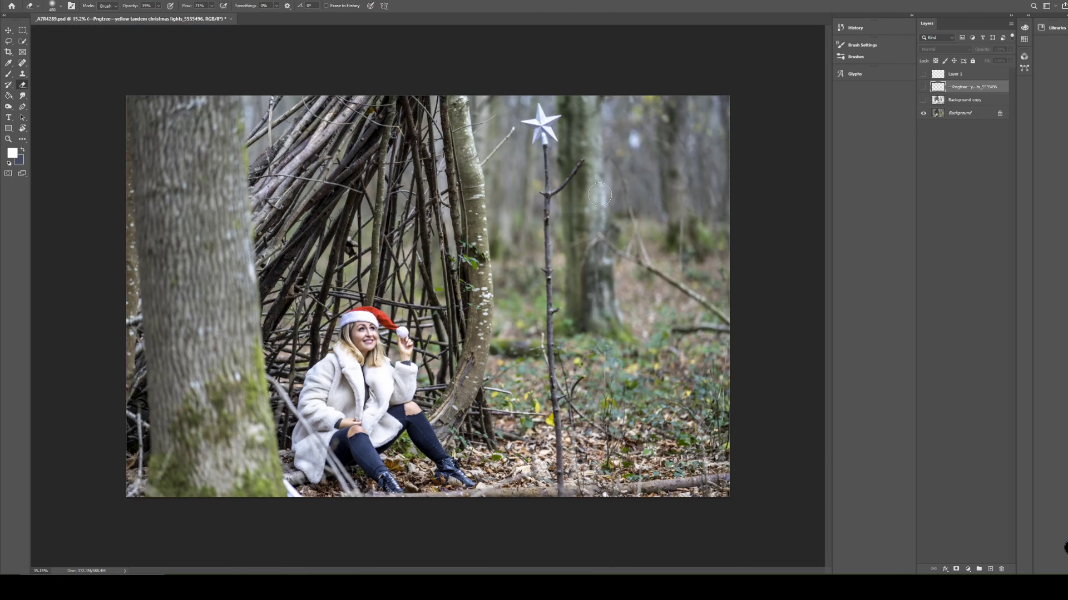
Show the Background copy, the Christmas lights layer and Layer 1 to preview the finished look, and hide all three.
click(923, 101)
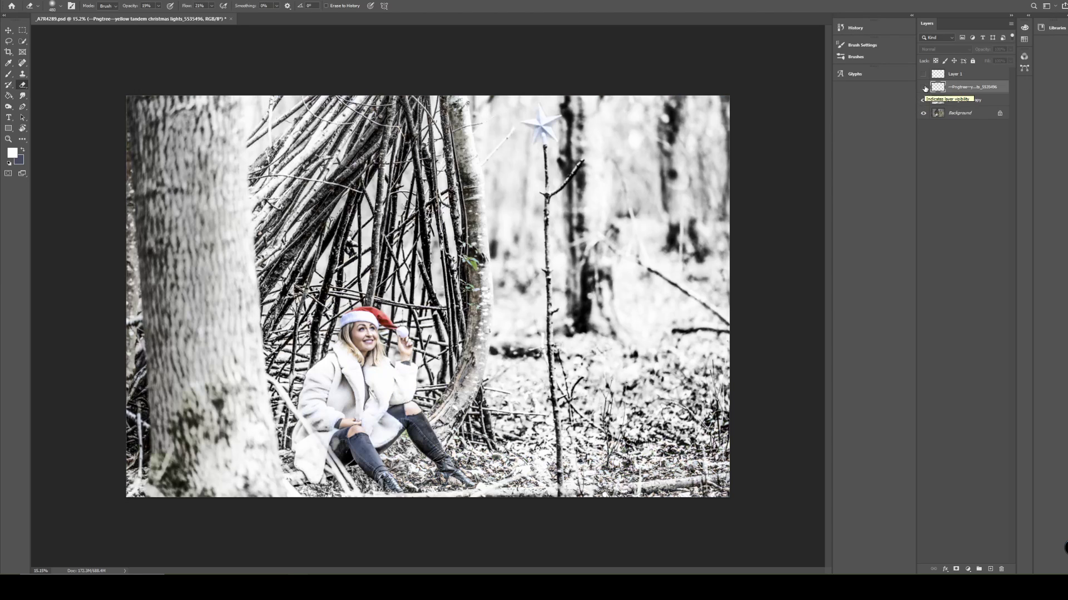
click(923, 88)
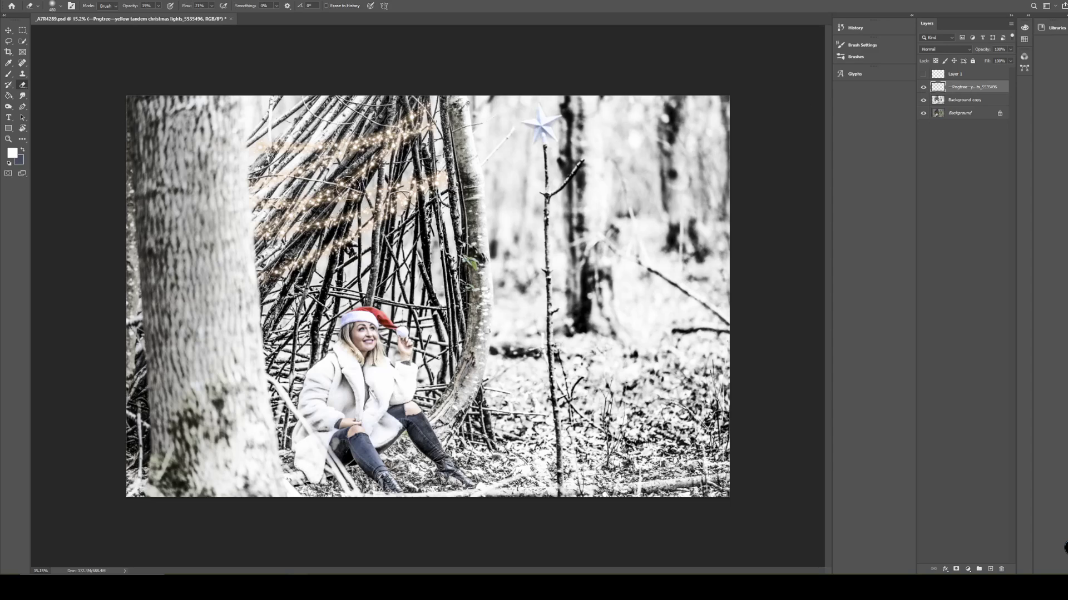
click(922, 75)
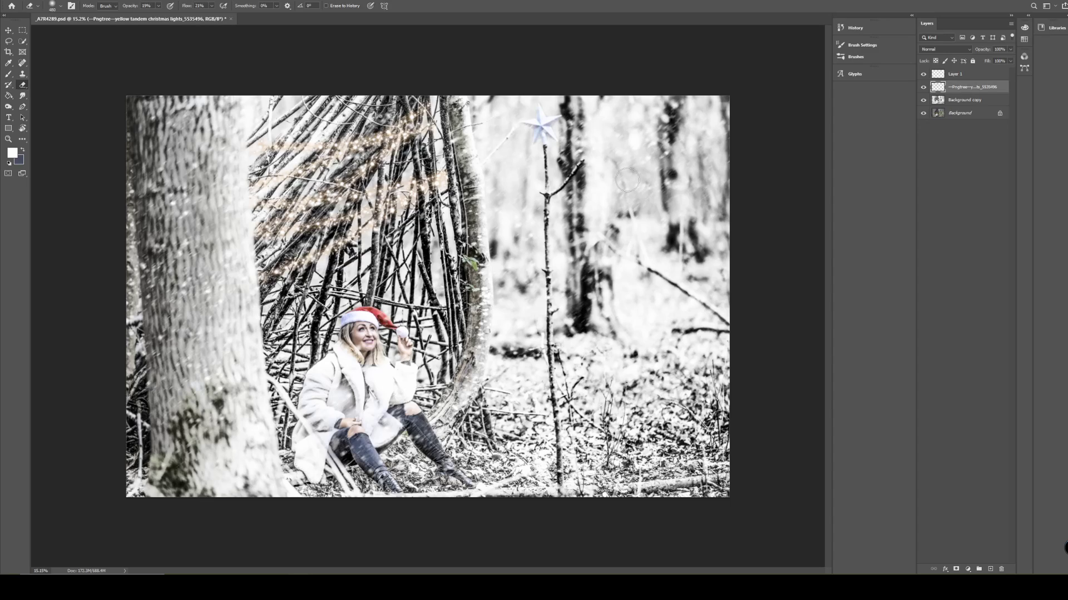
click(924, 75)
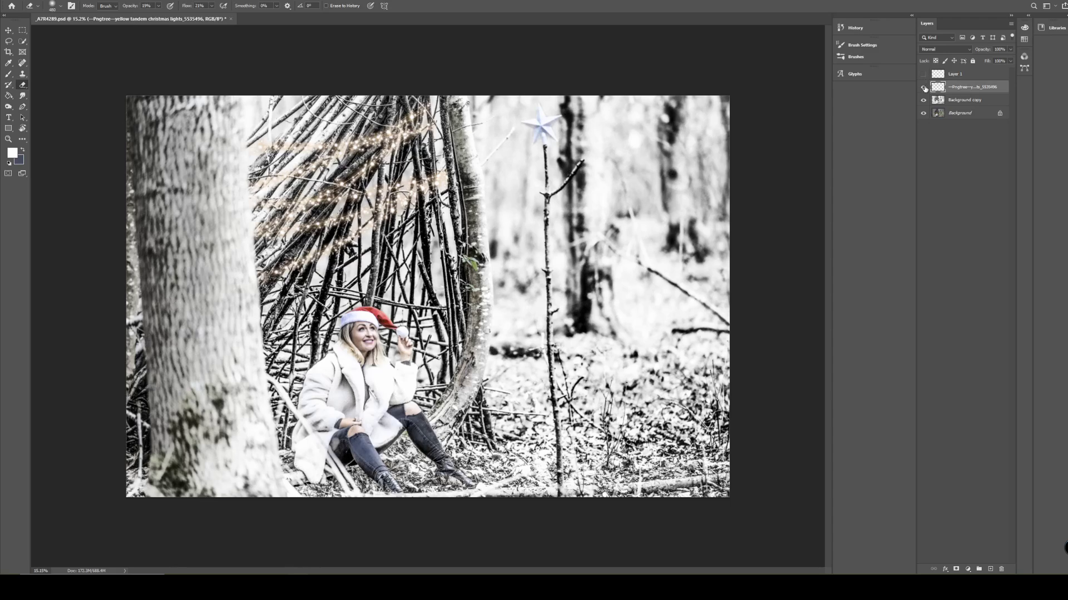
click(923, 88)
click(924, 101)
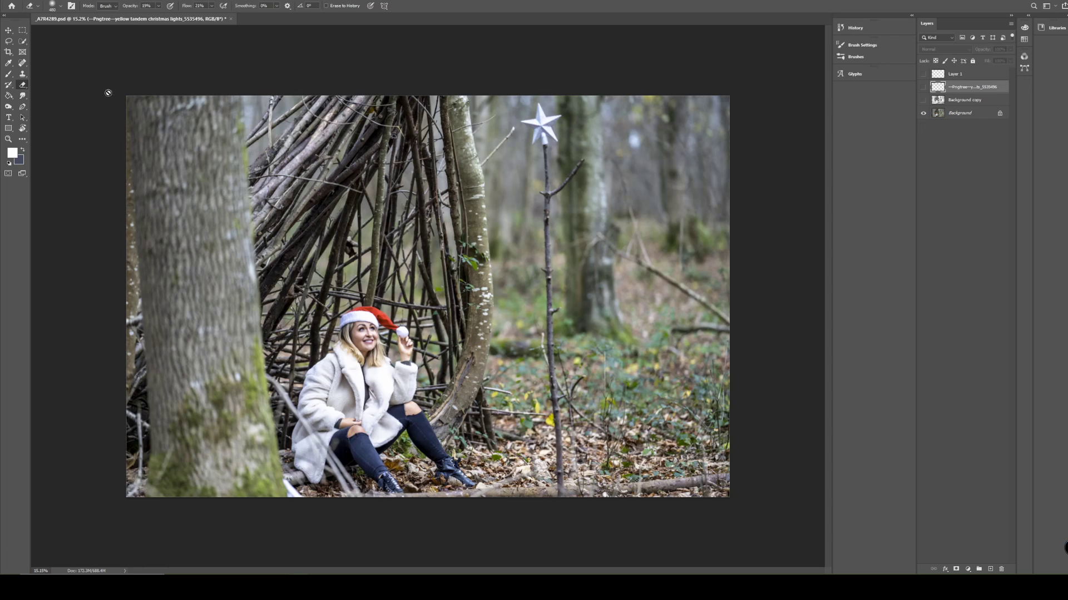
Create a new empty layer and place it above Layer 1 at the top of the layer stack.
click(990, 569)
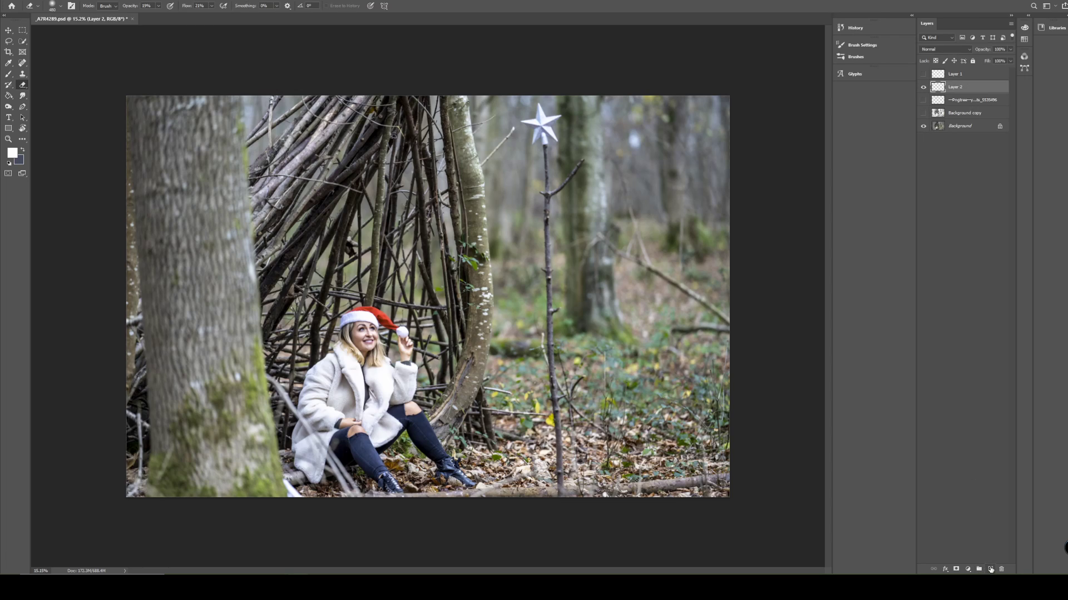
click(923, 88)
click(924, 87)
drag(957, 88, 957, 72)
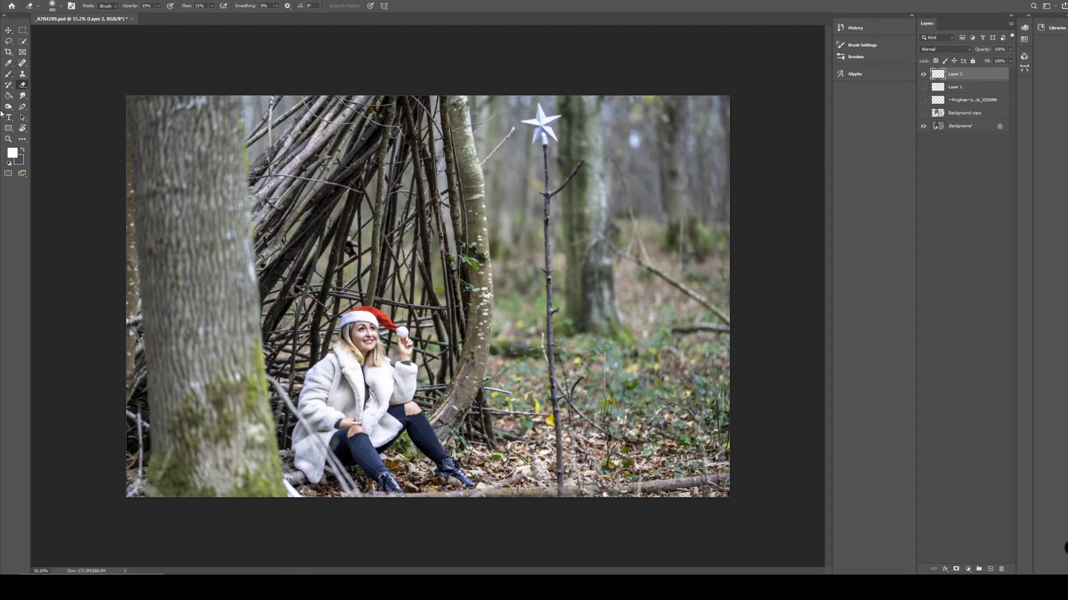
Set white as the foreground colour and ready the Brush tool with the Snow & Lightning 05 brush.
click(12, 153)
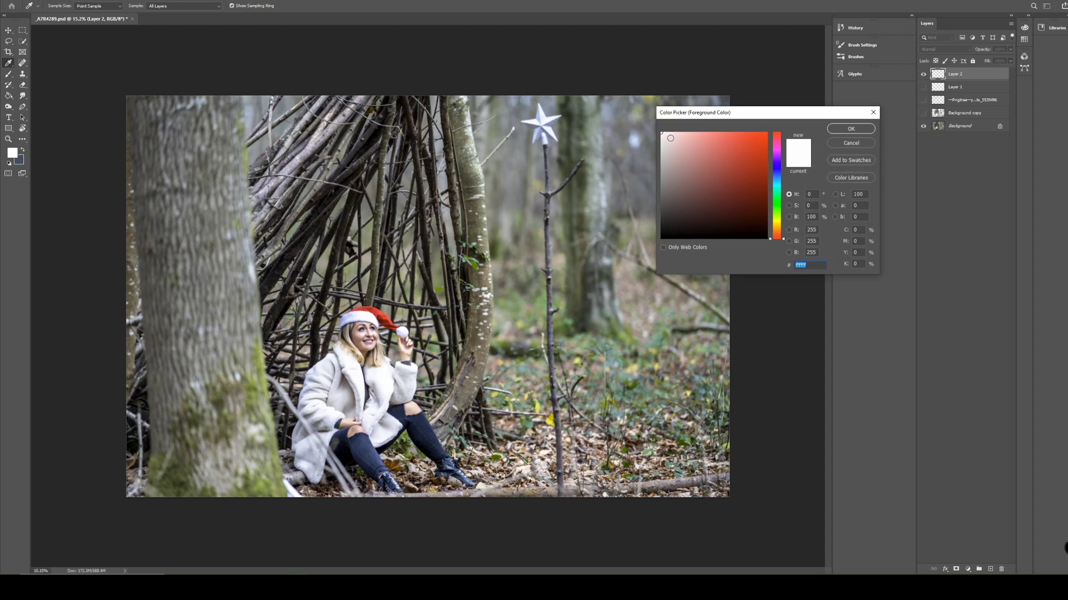
click(850, 129)
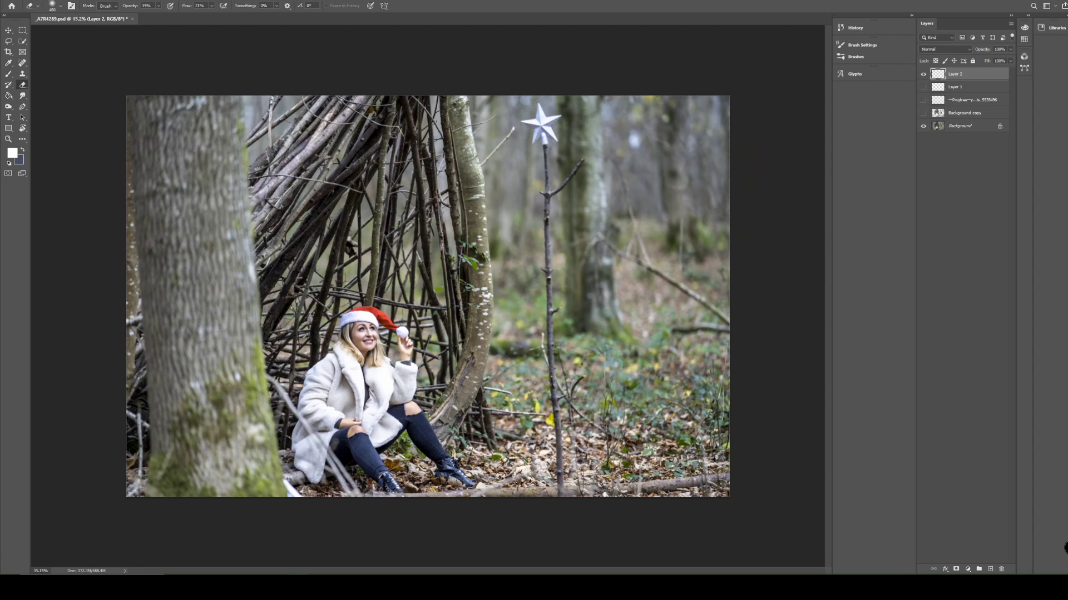
click(7, 75)
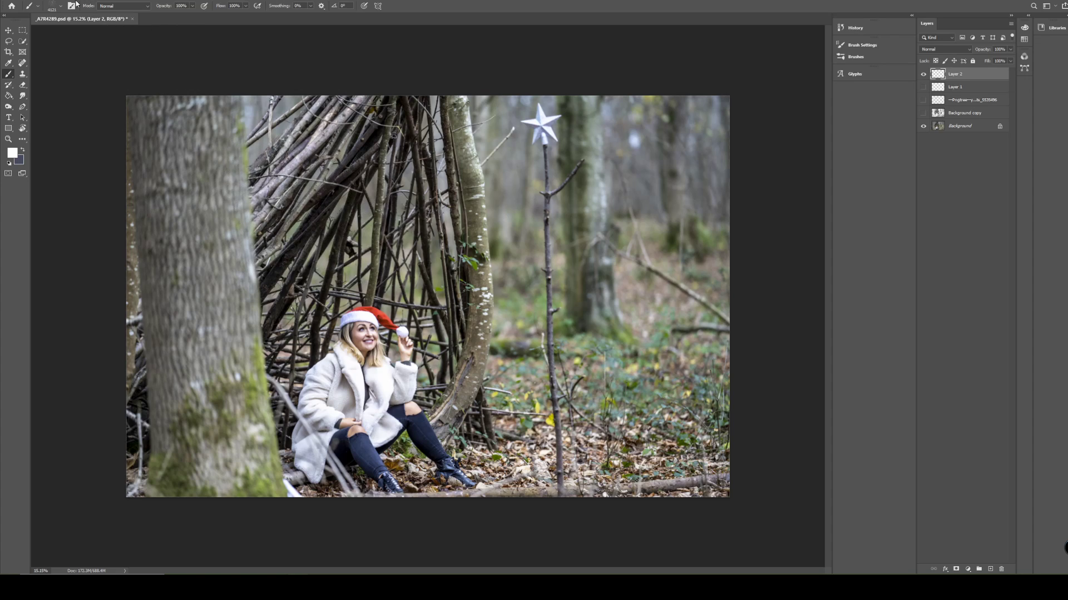
click(54, 6)
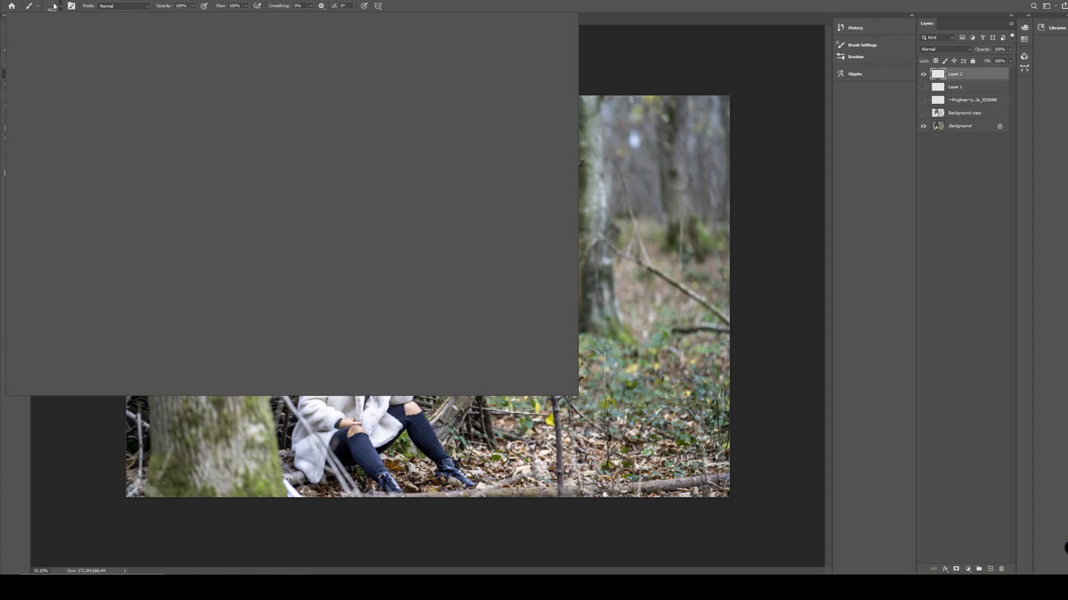
scroll(278, 270, down, 3)
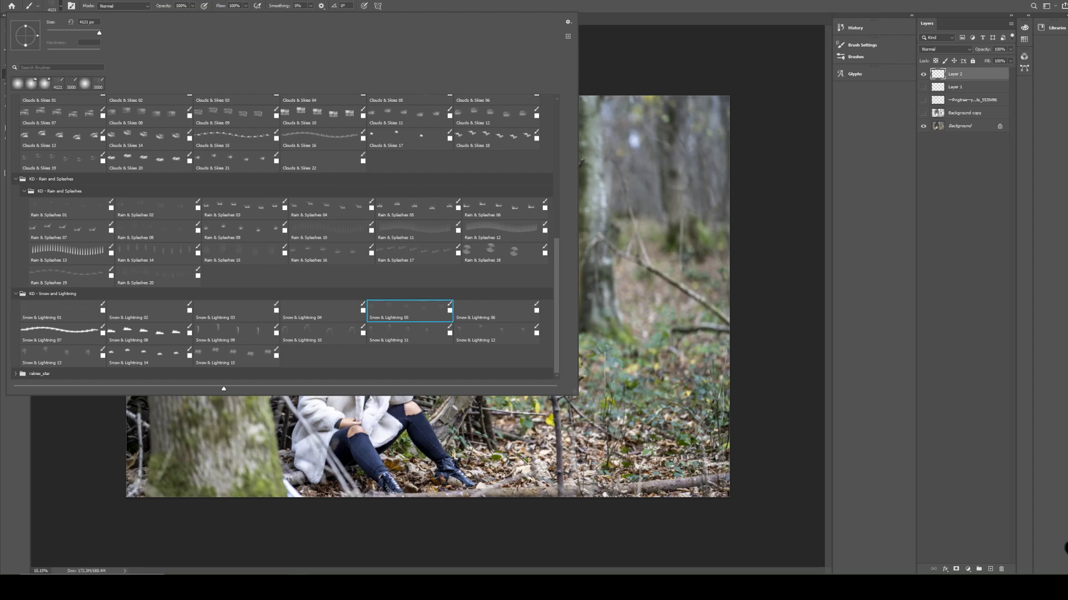
click(669, 3)
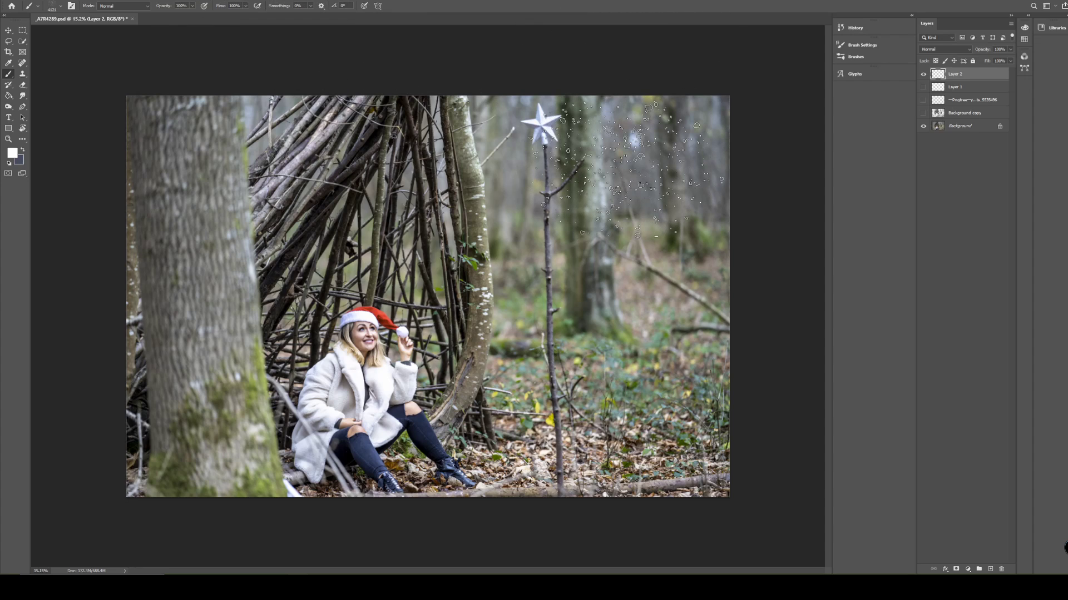
Set the snow brush size to 5000 px and stamp large snowflakes across the whole photo on the new layer.
right_click(626, 172)
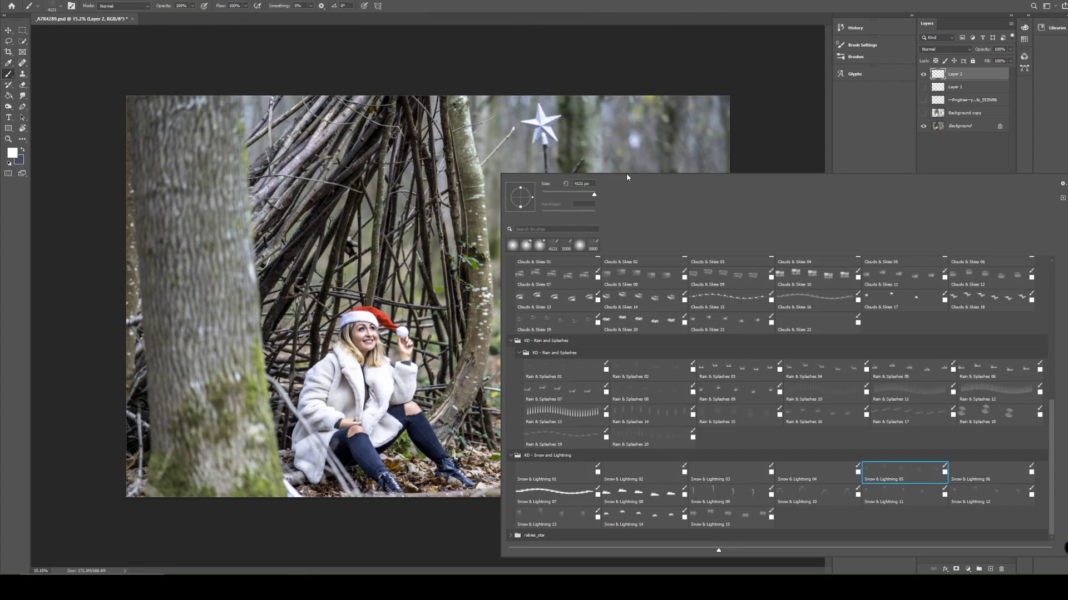
click(594, 194)
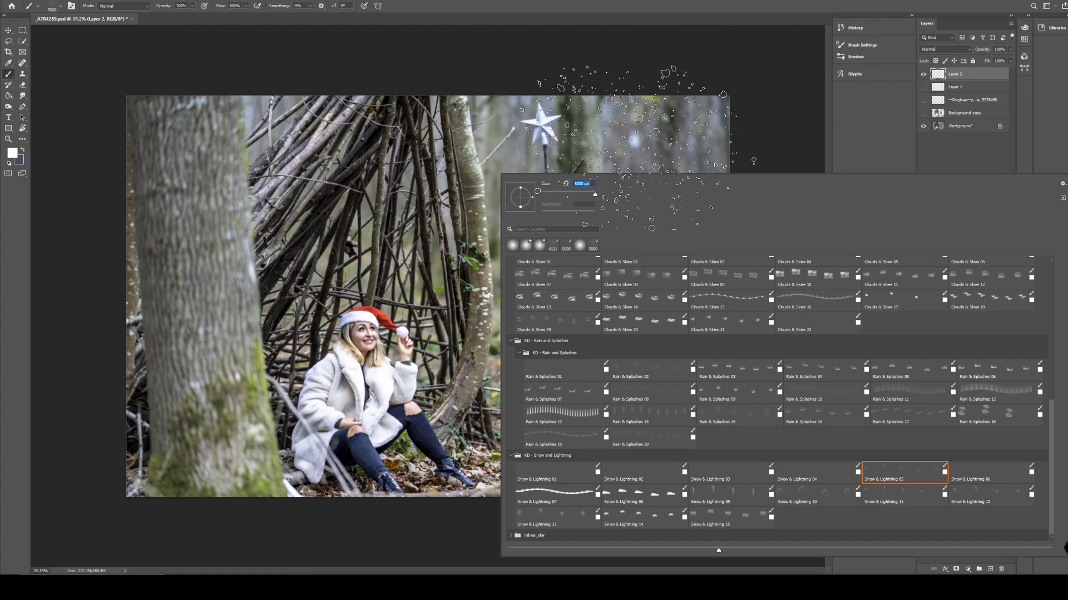
click(628, 148)
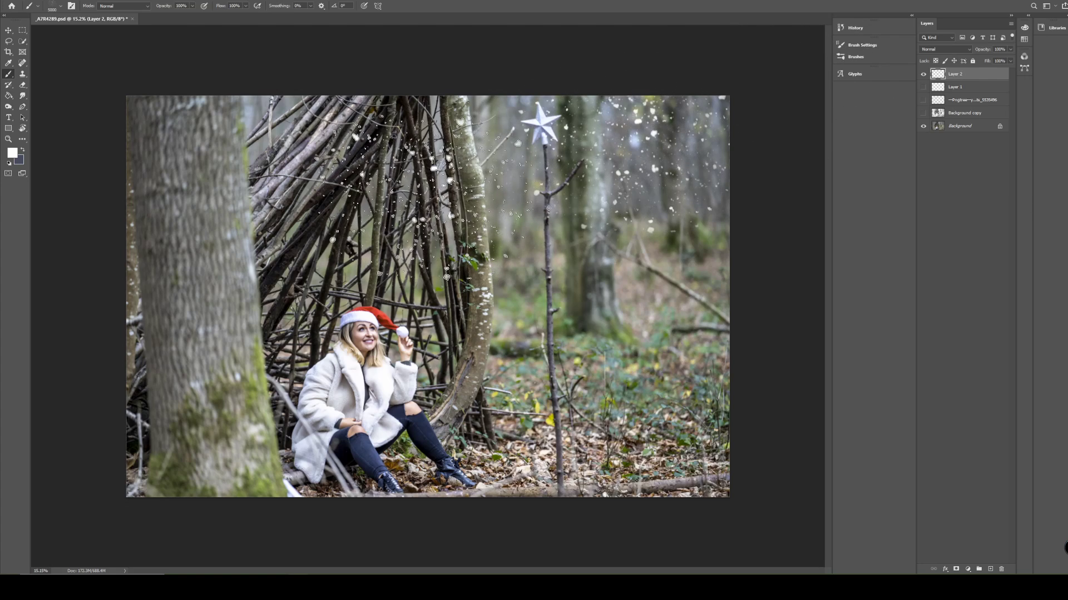
click(234, 172)
click(213, 290)
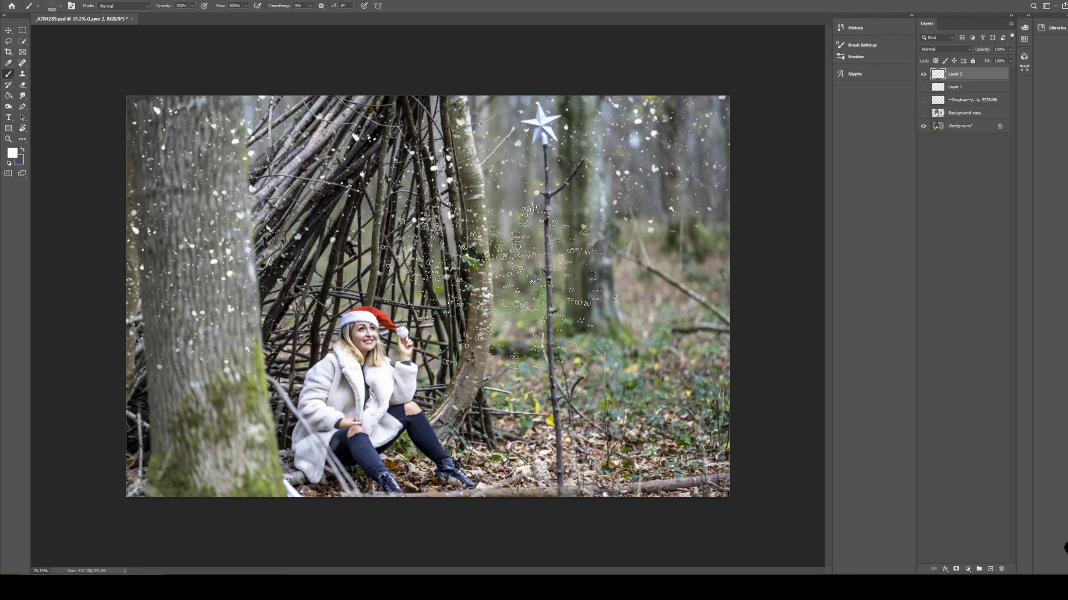
click(384, 356)
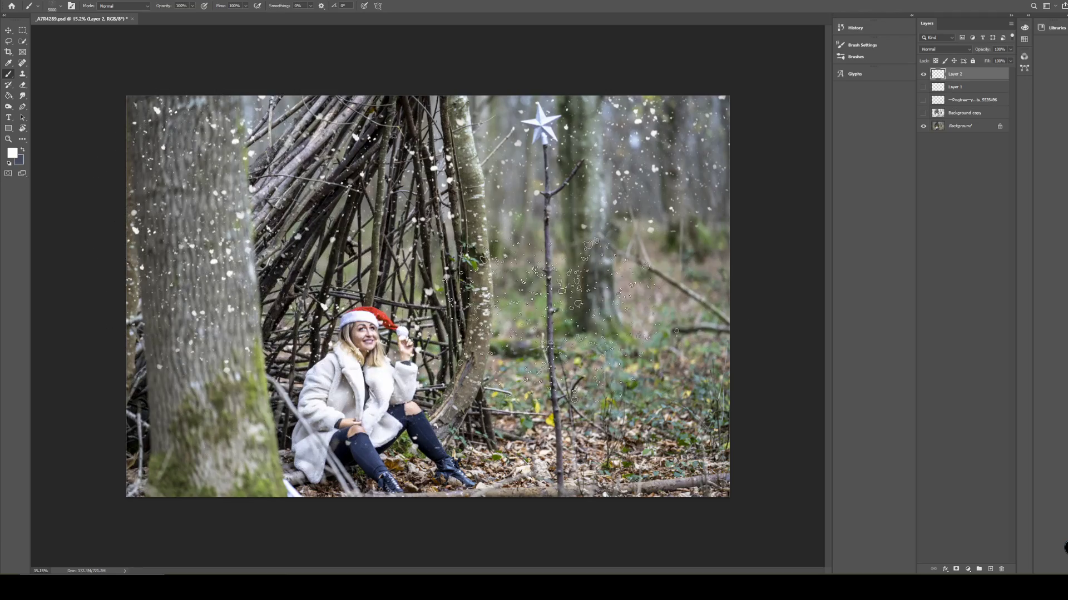
click(556, 133)
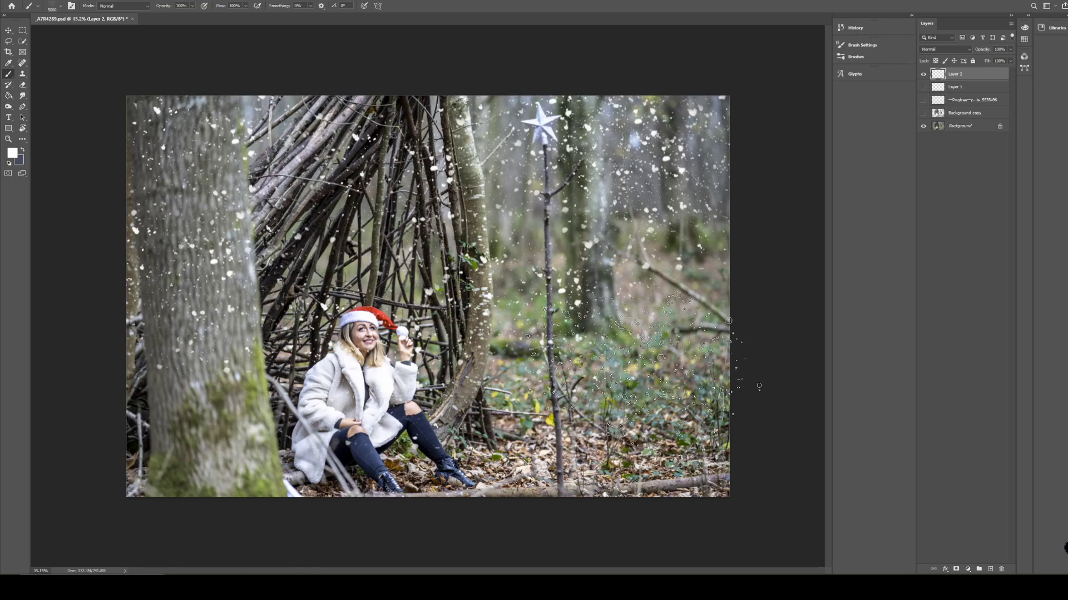
click(239, 383)
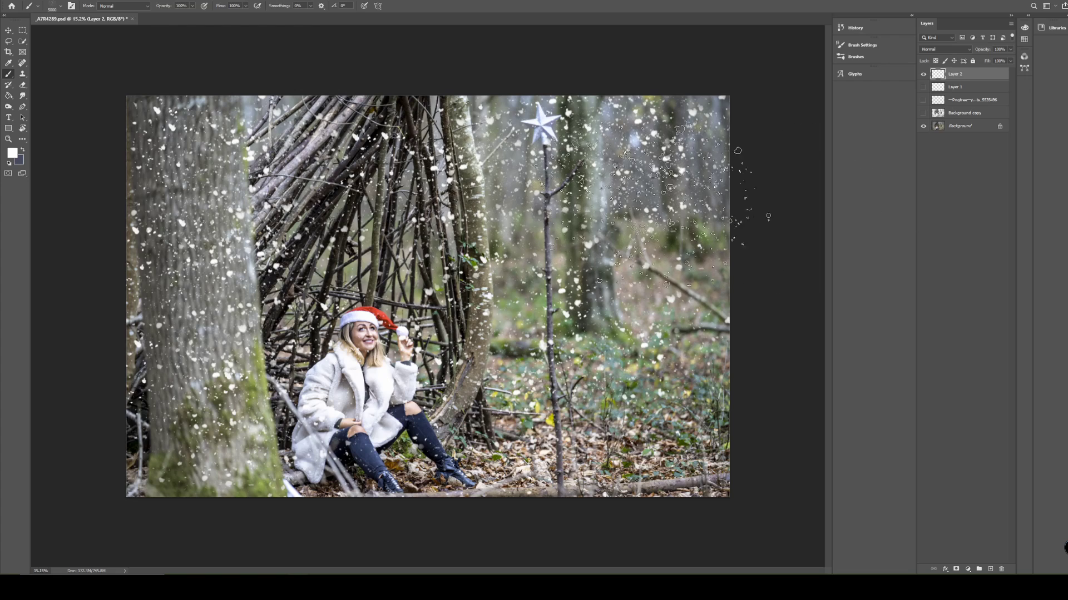
Reduce the snow brush size and stamp smaller snowflakes over the photo.
right_click(578, 189)
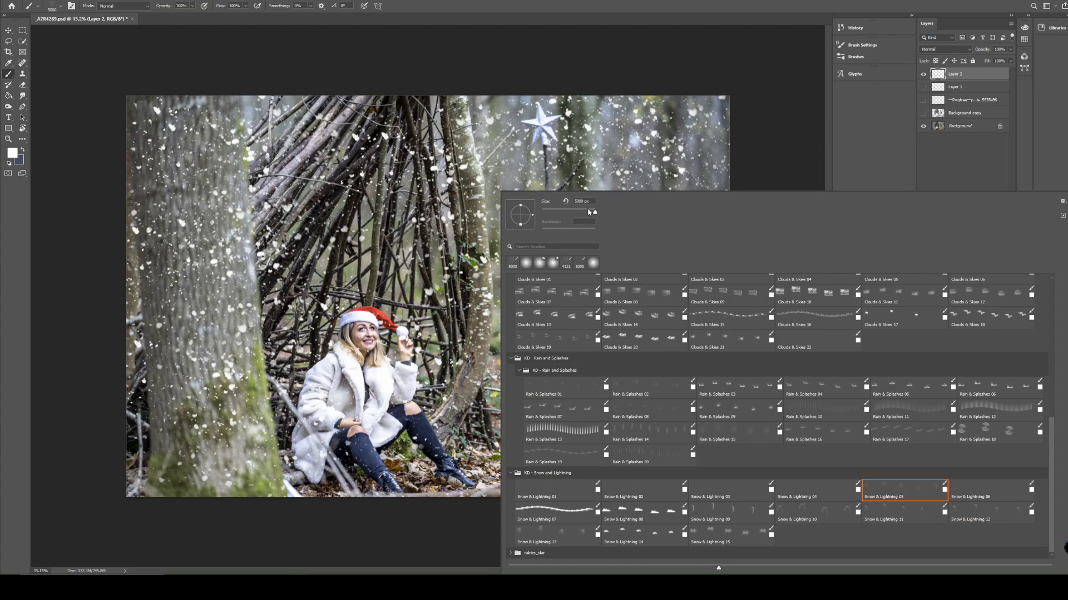
drag(594, 212, 592, 213)
click(621, 144)
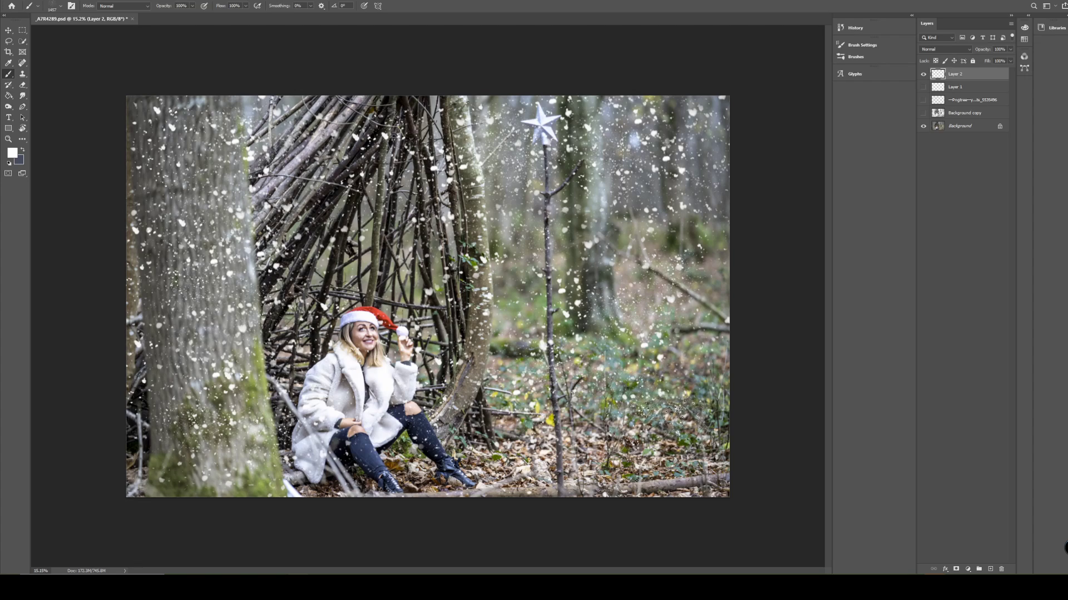
Apply a Motion Blur to the snow layer with a 48° angle and a distance of 64 pixels.
click(117, 1)
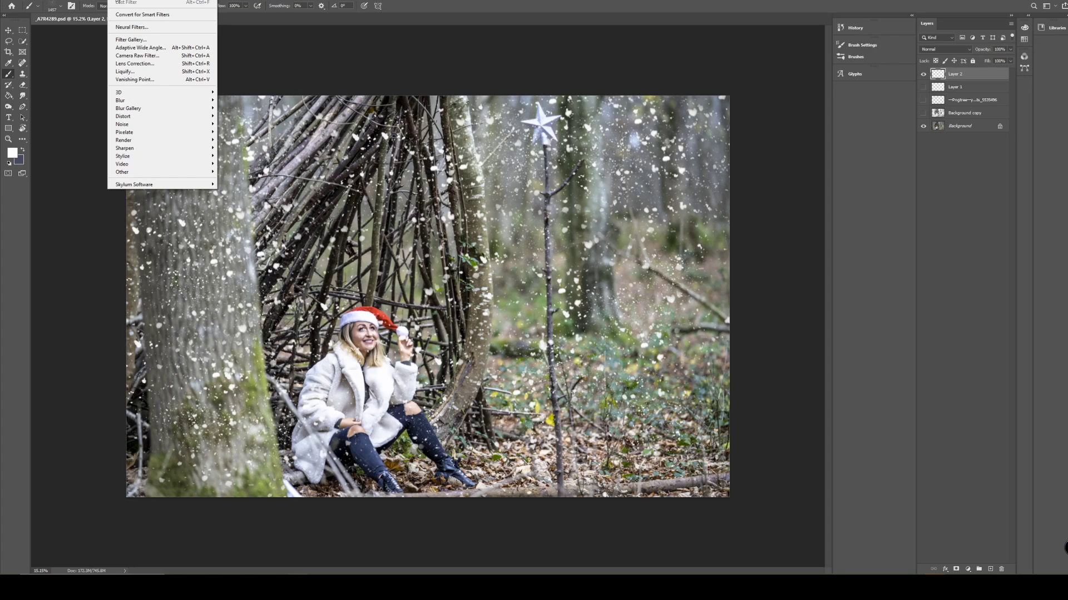
mouse_move(138, 100)
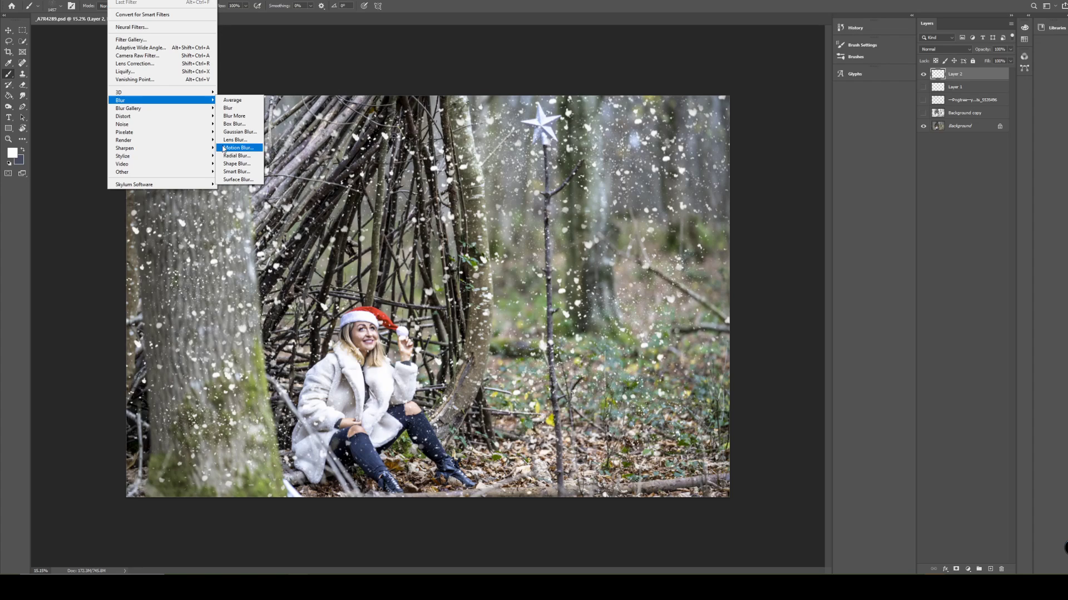
click(238, 147)
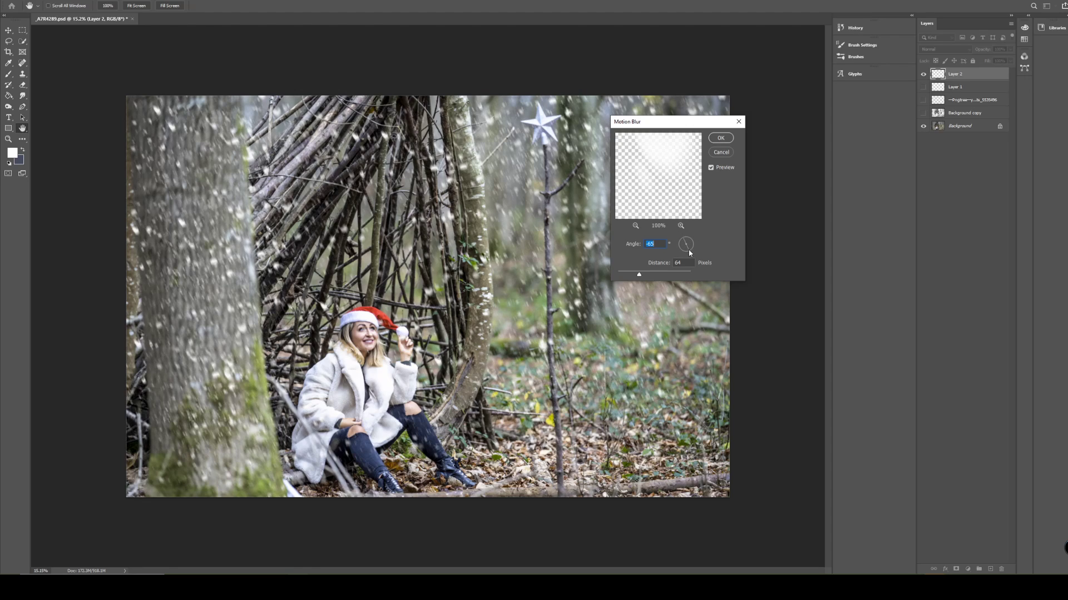
drag(688, 251, 685, 252)
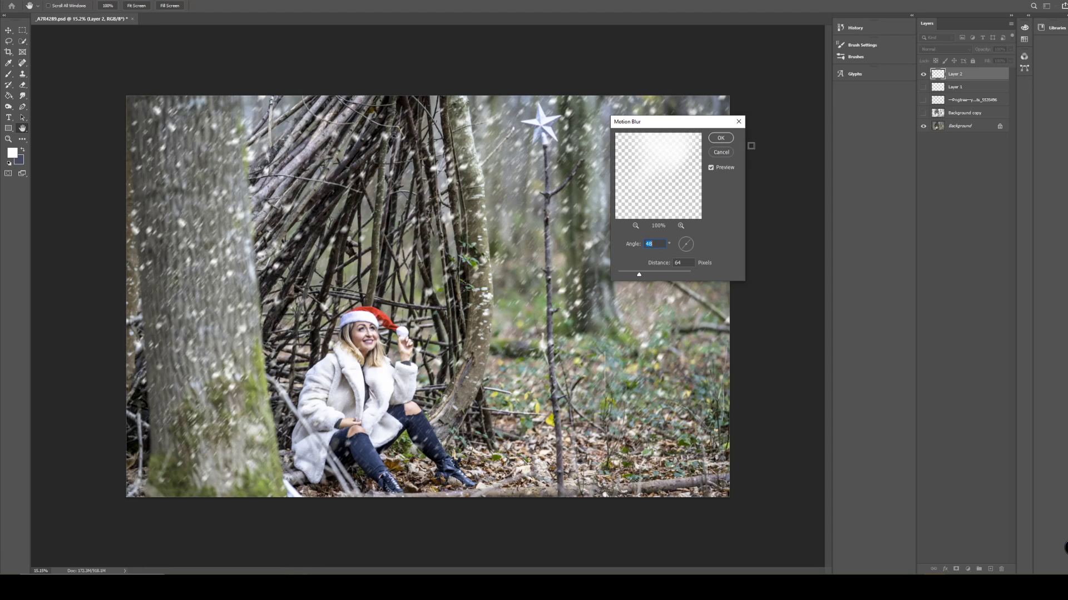
click(721, 138)
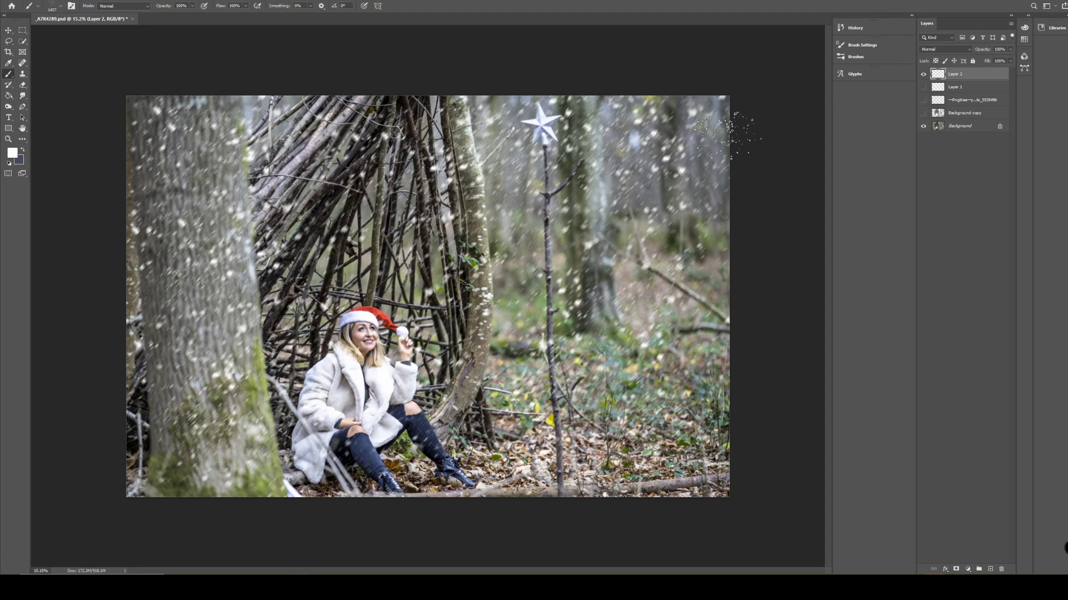
Duplicate the Background layer under its default name and hide the painted snow layer.
click(960, 126)
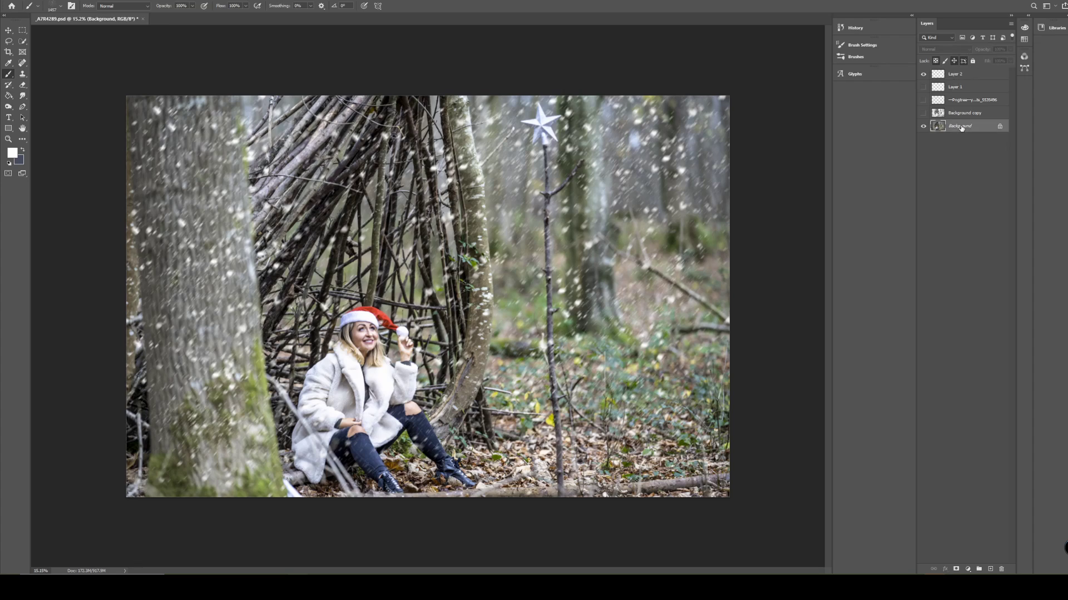
right_click(961, 127)
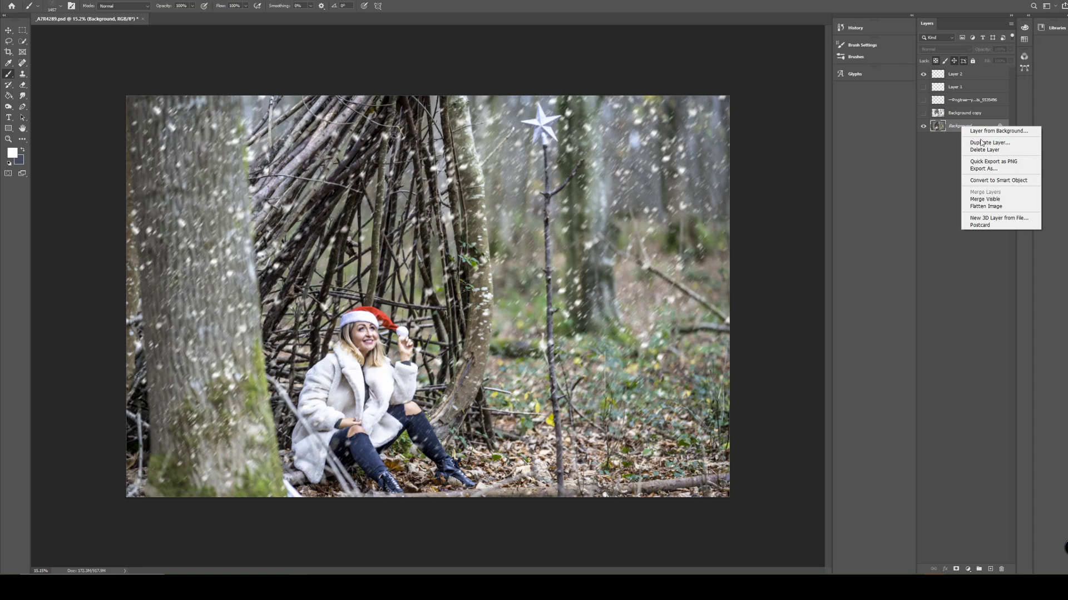
click(982, 143)
click(606, 162)
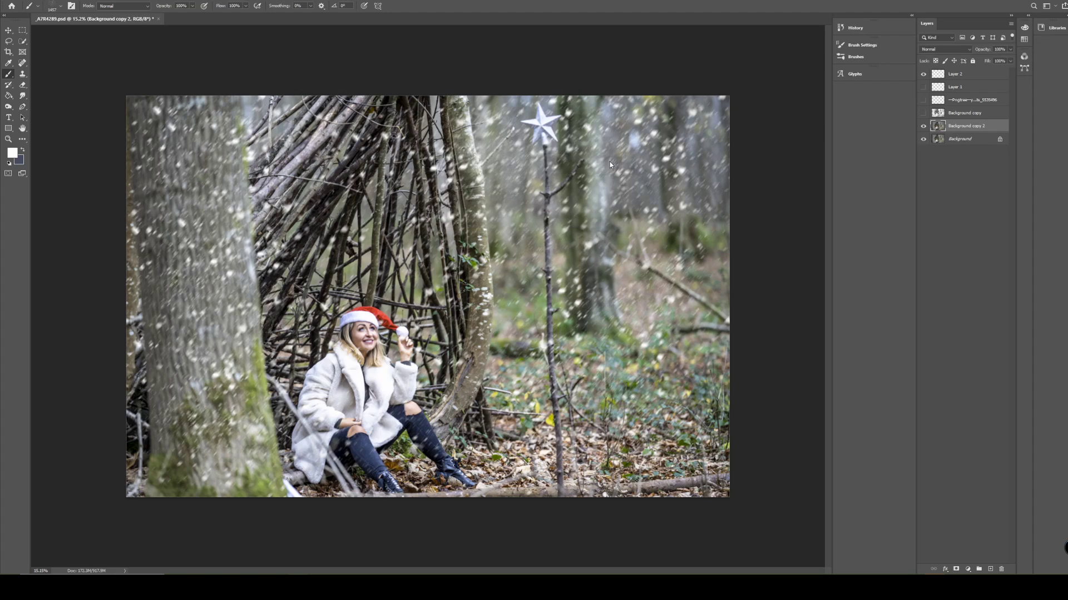
click(922, 74)
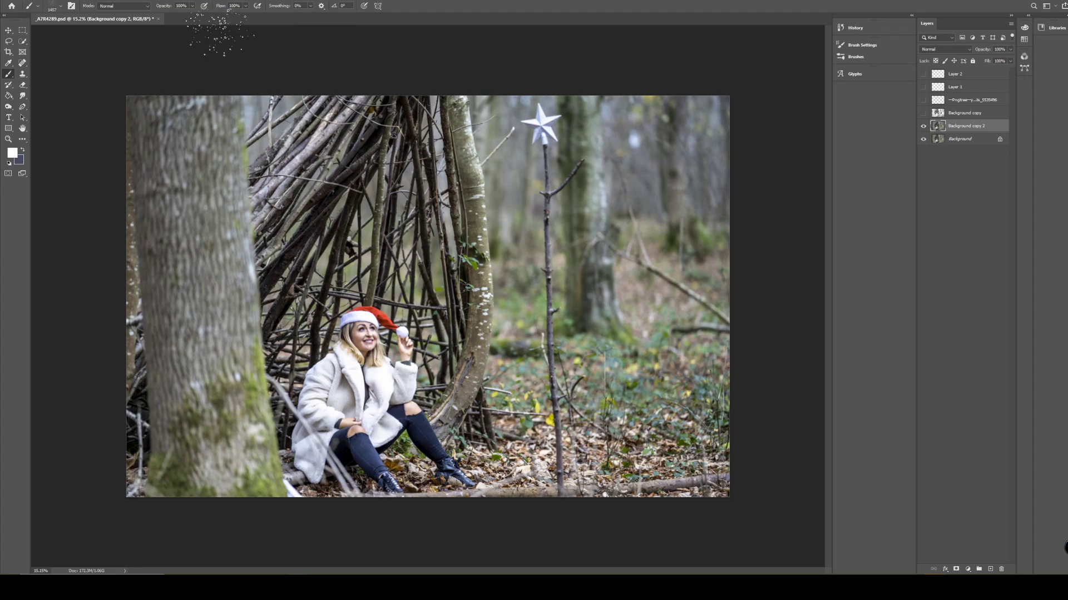
Duplicate the Background copy 2 layer under its default name.
right_click(958, 130)
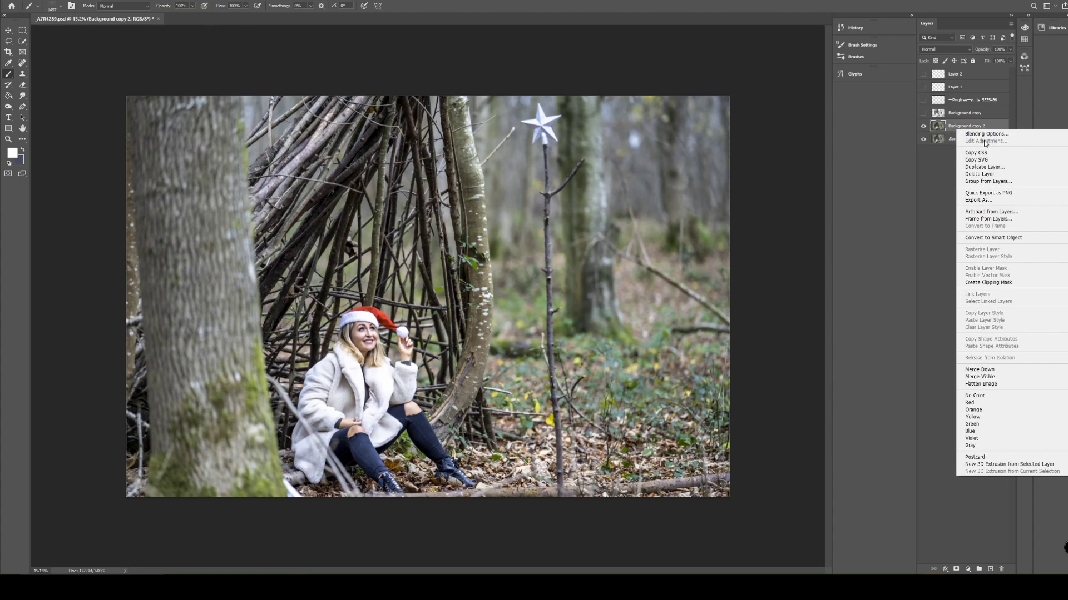
click(979, 167)
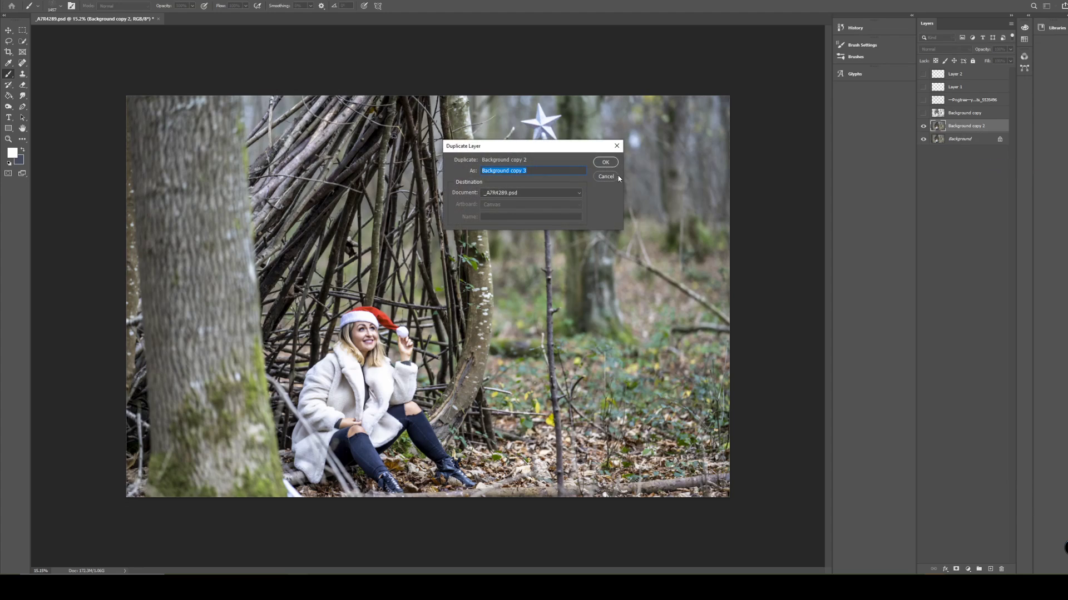
click(606, 163)
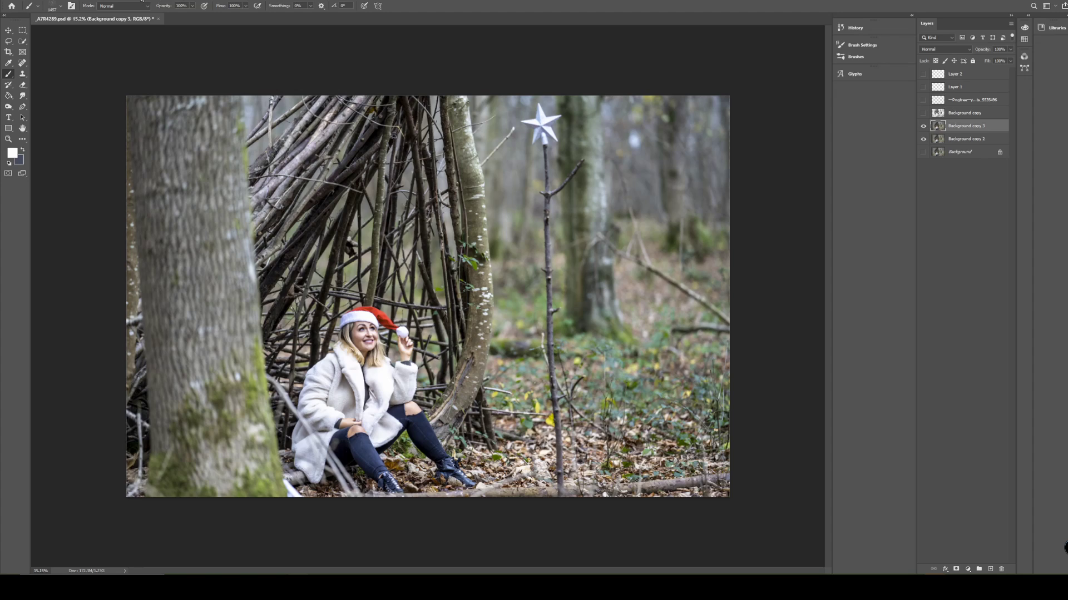
Open the new copy in the Camera Raw Filter, convert it to black and white, and raise Clarity to +79.
click(115, 0)
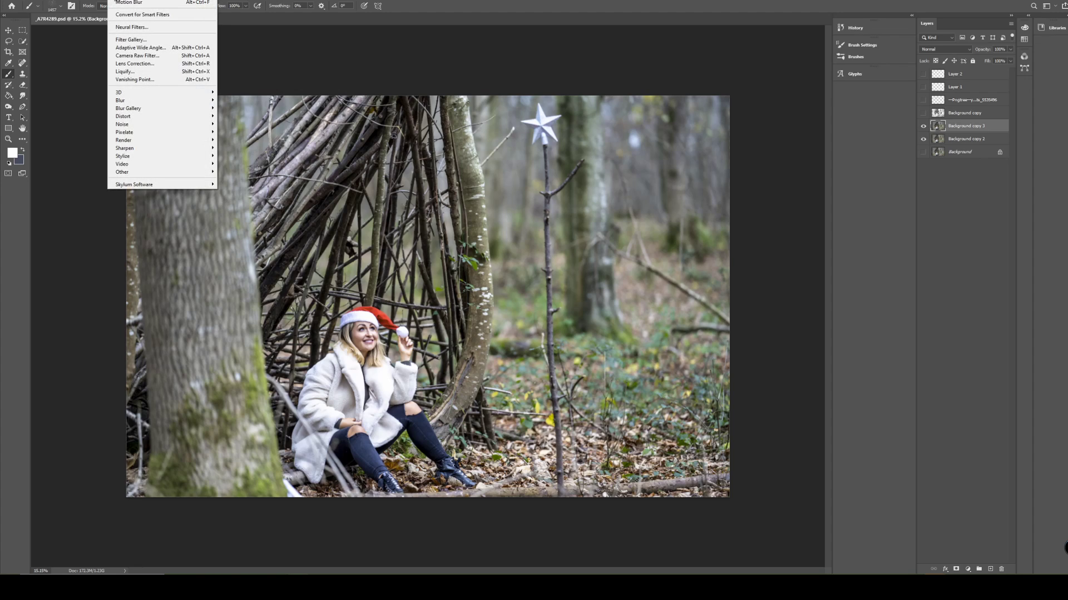
click(138, 56)
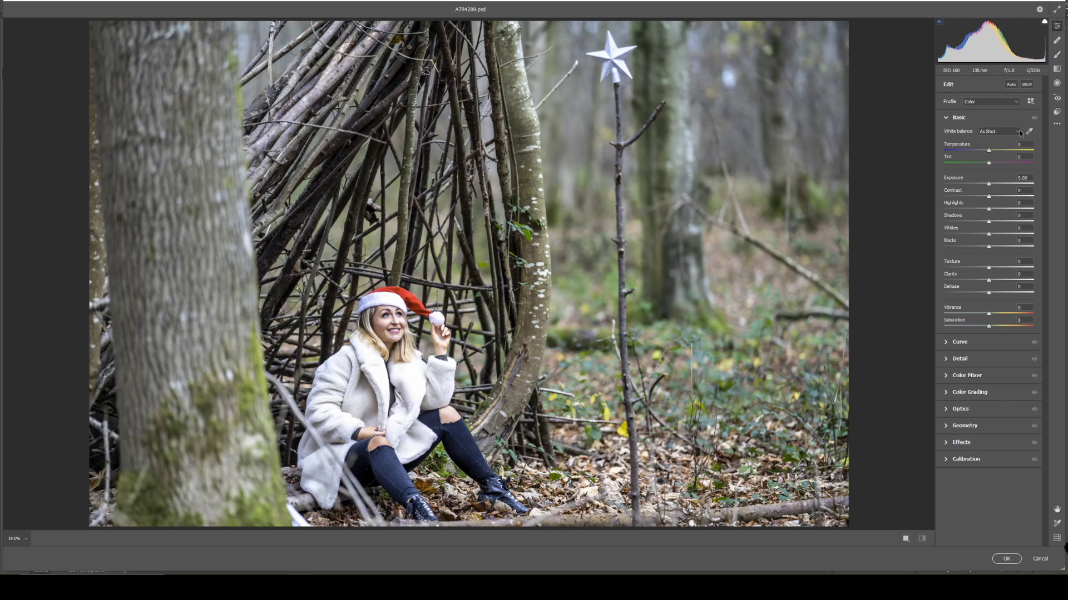
click(1026, 84)
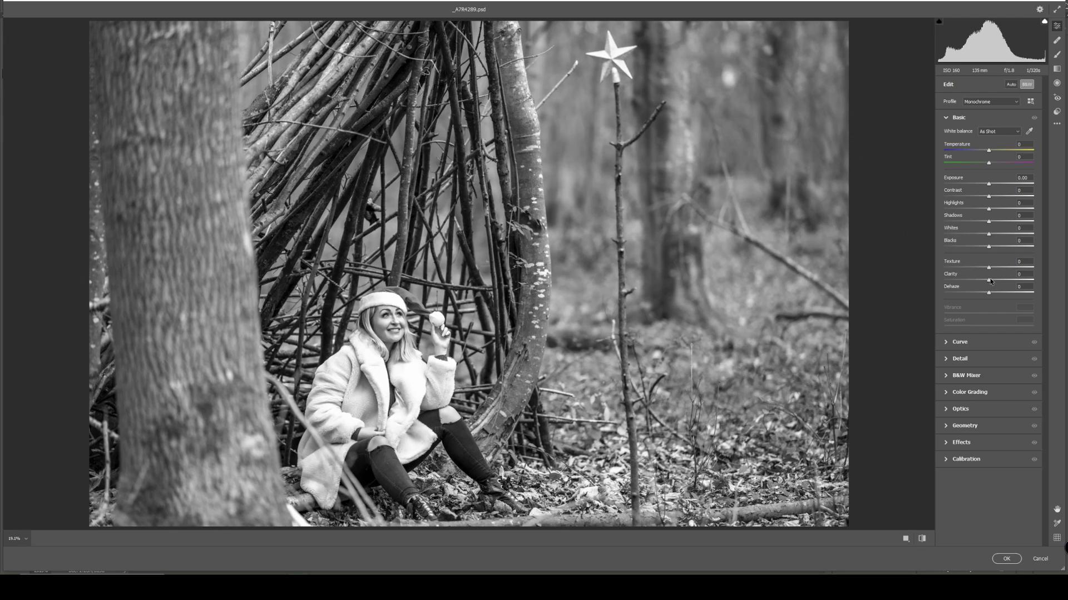
drag(991, 281, 1026, 279)
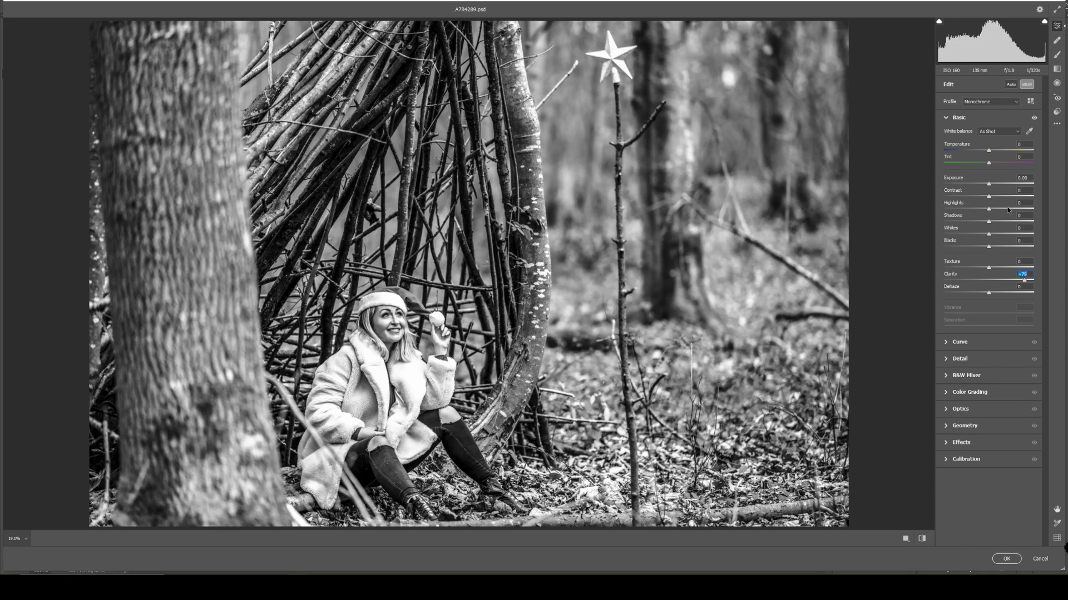
Raise Highlights close to maximum, Whites to +80 and Shadows to +55, increase Dehaze slightly, and apply the Camera Raw adjustments.
drag(1008, 209, 1024, 210)
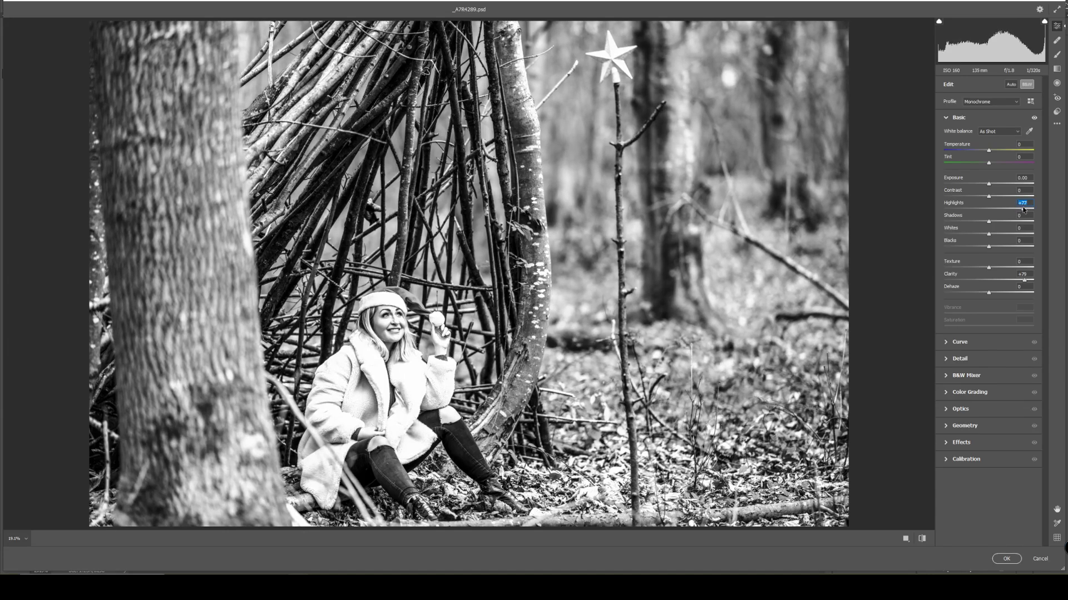
drag(1023, 210, 1025, 236)
click(1009, 235)
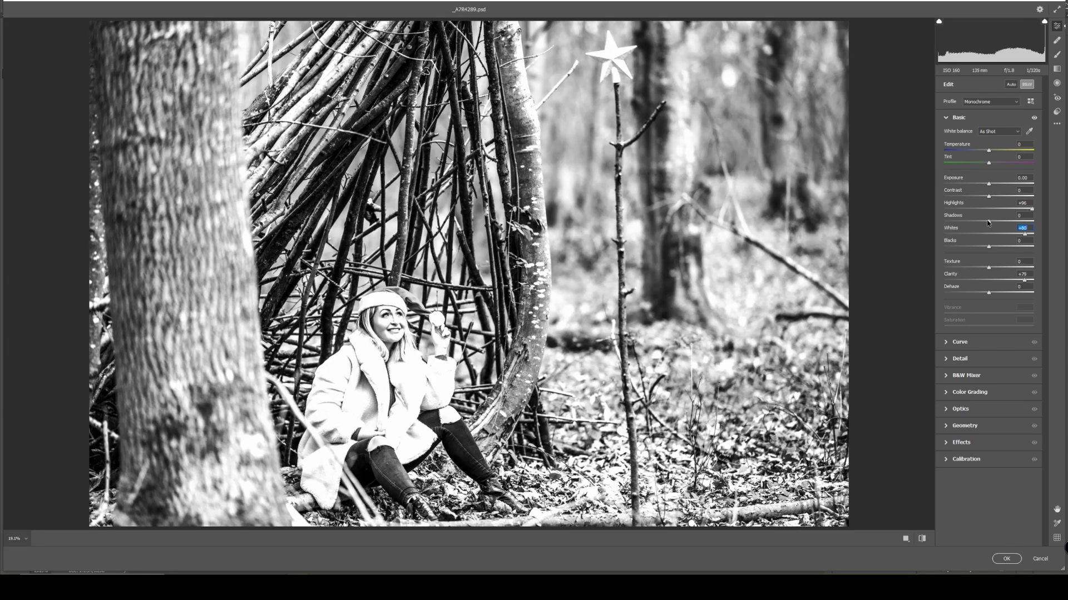
drag(989, 221, 1013, 222)
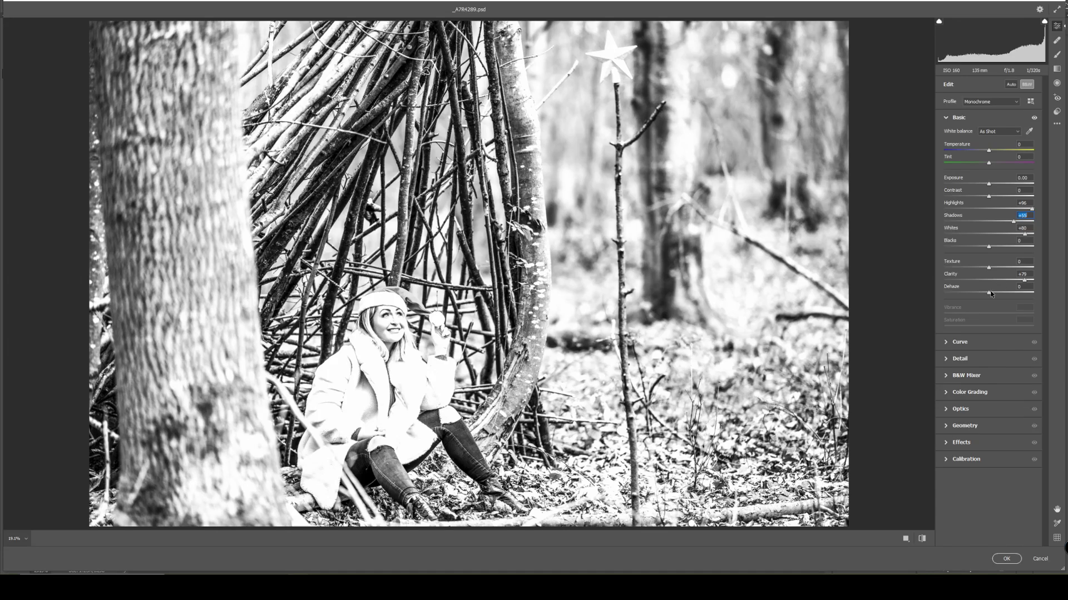
mouse_move(990, 294)
mouse_down()
mouse_move(1035, 288)
mouse_move(996, 297)
mouse_up()
click(1005, 559)
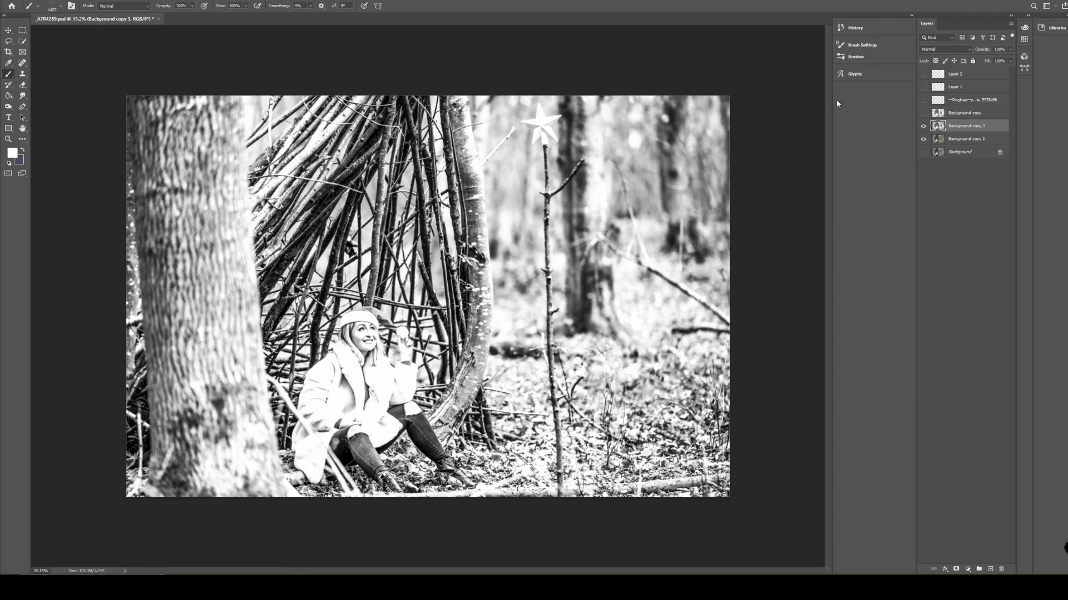
Preview the painted snow layer over the black-and-white copy, and hide it again.
click(924, 75)
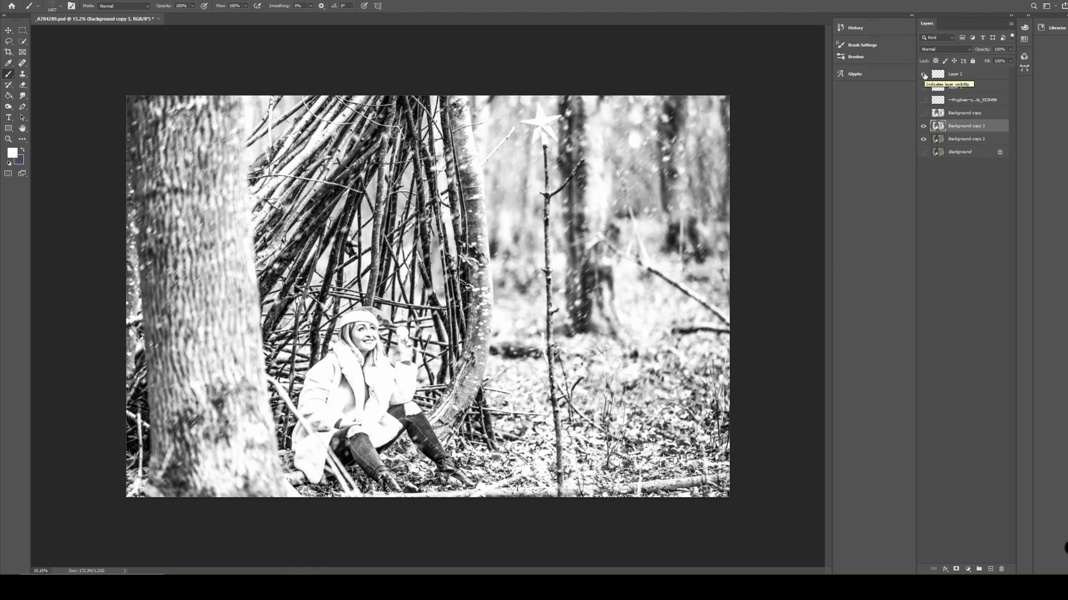
click(924, 74)
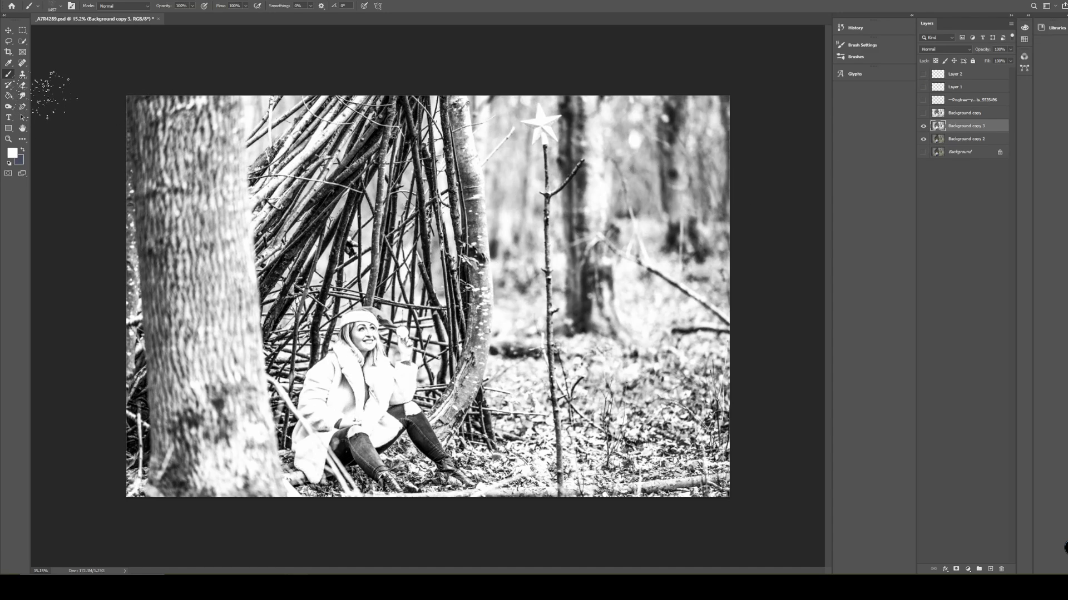
Erase the black-and-white layer over the woman's face, hair and fur collar with the Eraser tool to restore their colour.
click(24, 86)
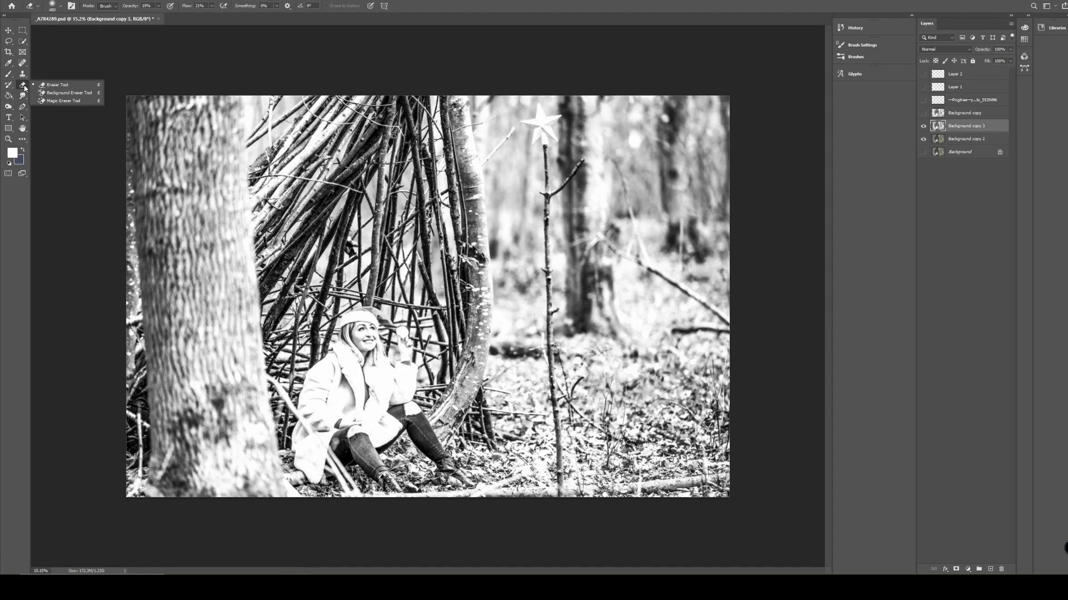
click(56, 85)
scroll(381, 364, up, 2)
scroll(332, 371, up, 4)
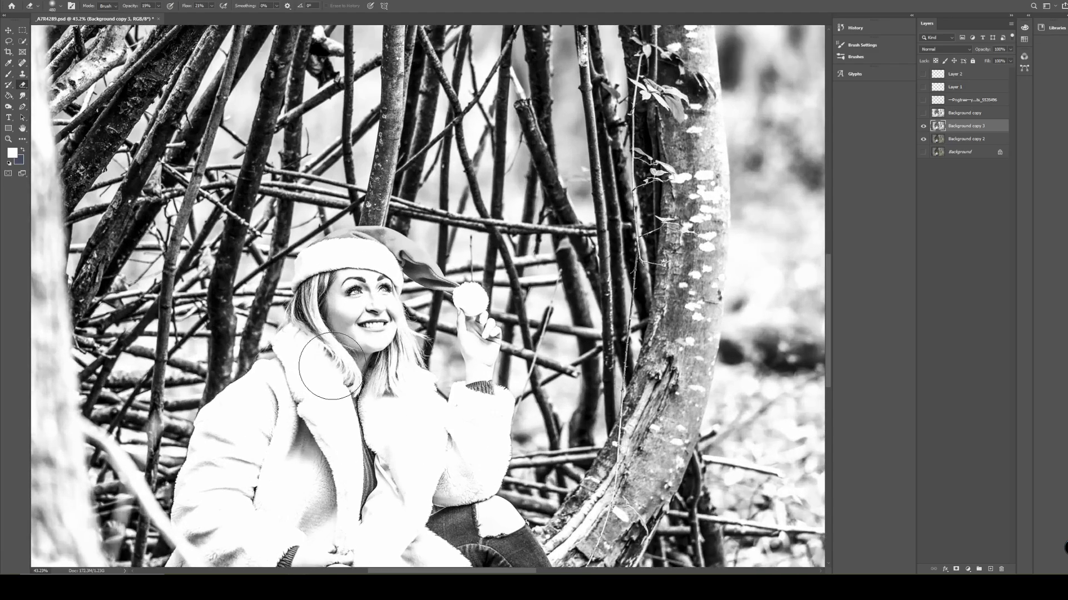
scroll(337, 360, up, 1)
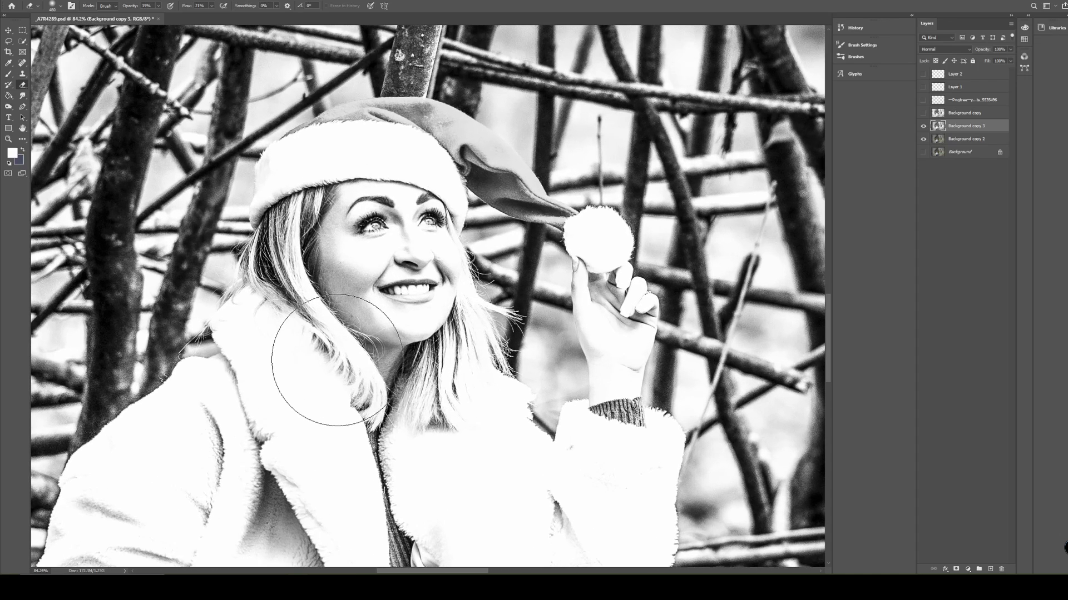
mouse_move(379, 225)
mouse_down()
mouse_move(384, 277)
mouse_move(390, 261)
mouse_move(400, 289)
mouse_move(366, 334)
mouse_up()
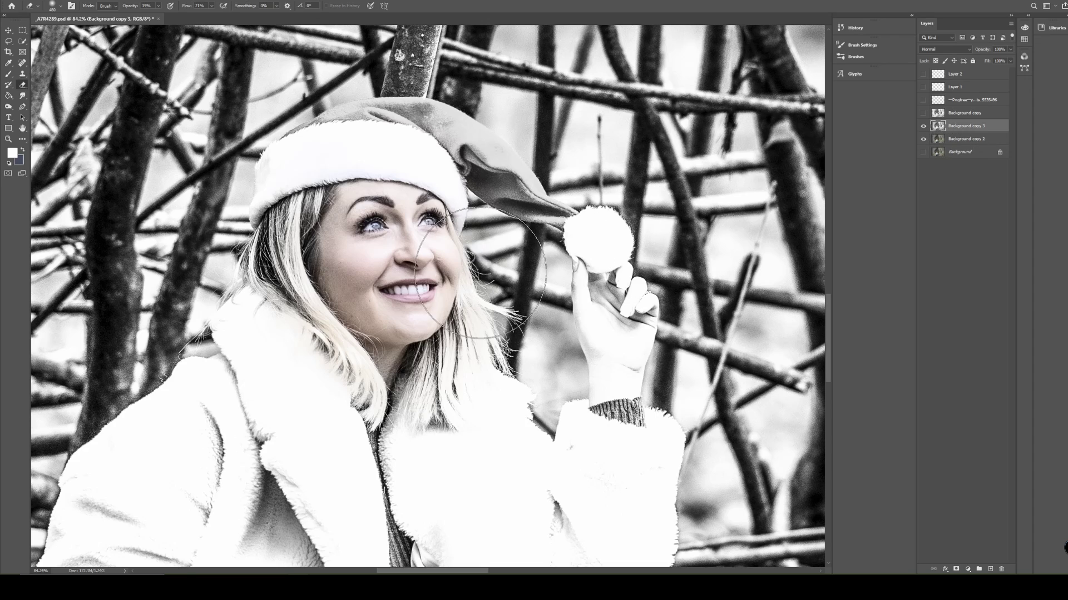
mouse_move(373, 240)
mouse_down()
mouse_move(360, 306)
mouse_move(331, 314)
mouse_move(320, 244)
mouse_move(308, 330)
mouse_move(352, 372)
mouse_move(417, 366)
mouse_move(436, 312)
mouse_move(439, 374)
mouse_move(425, 371)
mouse_move(414, 414)
mouse_move(377, 354)
mouse_move(293, 352)
mouse_move(294, 440)
mouse_up()
Erase the black-and-white layer over the white coat, the resting hand and the bare knees.
scroll(294, 440, down, 5)
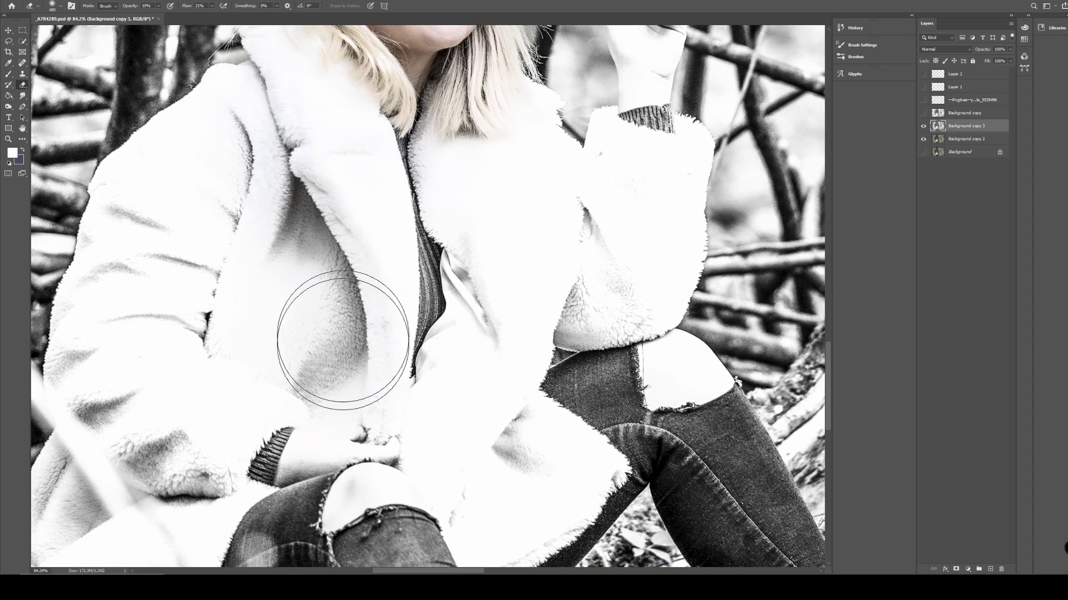
mouse_move(313, 217)
mouse_down()
mouse_move(312, 249)
mouse_move(433, 269)
mouse_move(422, 191)
mouse_move(403, 271)
mouse_move(406, 413)
mouse_move(260, 490)
mouse_move(271, 489)
mouse_move(272, 460)
mouse_move(111, 363)
mouse_move(174, 459)
mouse_move(152, 367)
mouse_move(182, 186)
mouse_move(203, 134)
mouse_move(139, 312)
mouse_move(152, 340)
mouse_move(282, 134)
mouse_move(202, 373)
mouse_up()
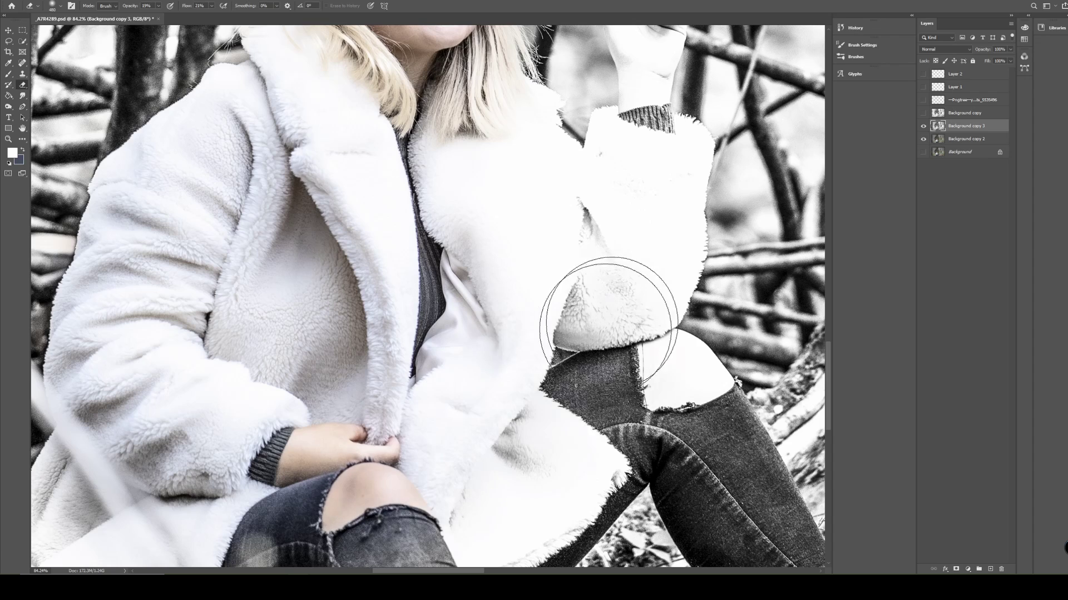
mouse_move(612, 302)
mouse_down()
mouse_move(586, 386)
mouse_move(639, 439)
mouse_move(665, 368)
mouse_move(659, 384)
mouse_move(586, 259)
mouse_move(610, 212)
mouse_move(542, 309)
mouse_move(619, 308)
mouse_move(448, 291)
mouse_move(498, 425)
mouse_move(388, 176)
mouse_move(354, 137)
mouse_up()
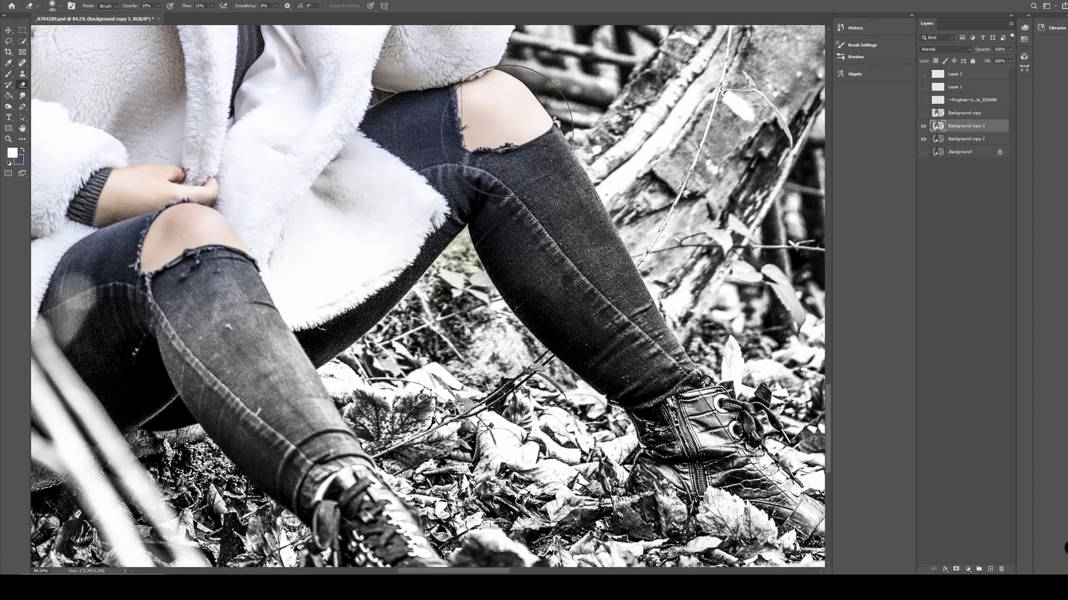
Erase the black-and-white layer over the woman's jeans and boots.
mouse_move(695, 470)
mouse_down()
mouse_move(767, 490)
mouse_move(639, 445)
mouse_move(528, 490)
mouse_move(645, 523)
mouse_move(266, 484)
mouse_move(244, 322)
mouse_move(311, 395)
mouse_move(134, 333)
mouse_move(123, 356)
mouse_move(145, 378)
mouse_move(150, 322)
mouse_move(226, 277)
mouse_up()
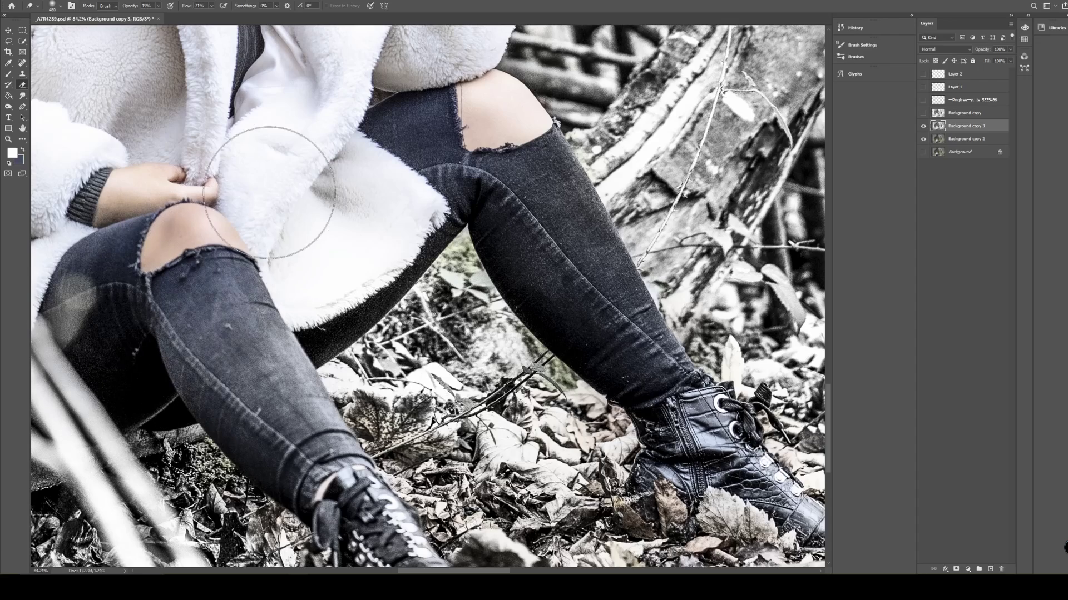
Reduce the eraser size to 175 px and restore the colour of the raised hand and the hat's pom-pom.
drag(392, 118, 357, 424)
drag(442, 41, 427, 293)
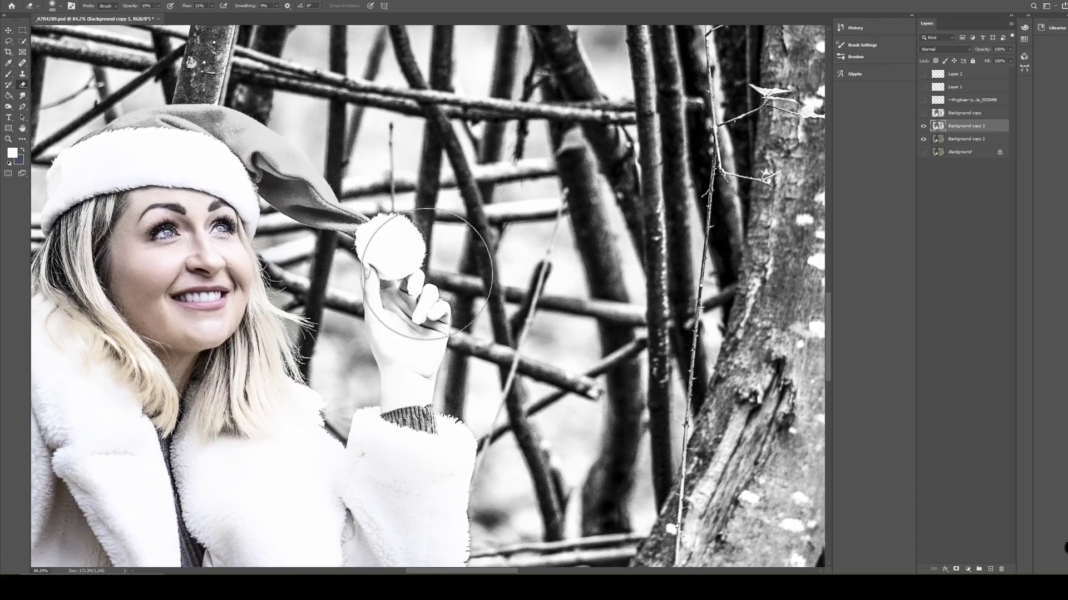
right_click(428, 289)
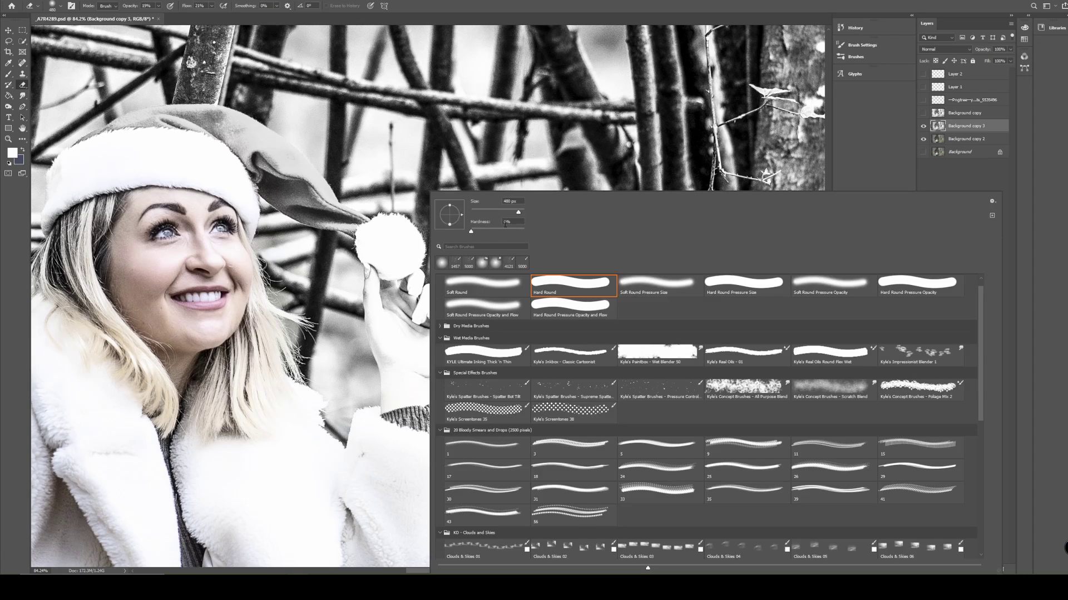
click(392, 243)
mouse_move(391, 286)
mouse_down()
mouse_move(408, 408)
mouse_move(426, 316)
mouse_move(423, 341)
mouse_move(423, 309)
mouse_move(393, 271)
mouse_move(399, 295)
mouse_move(401, 245)
mouse_move(379, 254)
mouse_move(396, 256)
mouse_move(384, 265)
mouse_move(386, 246)
mouse_move(396, 257)
mouse_move(403, 380)
mouse_move(412, 350)
mouse_move(407, 436)
mouse_up()
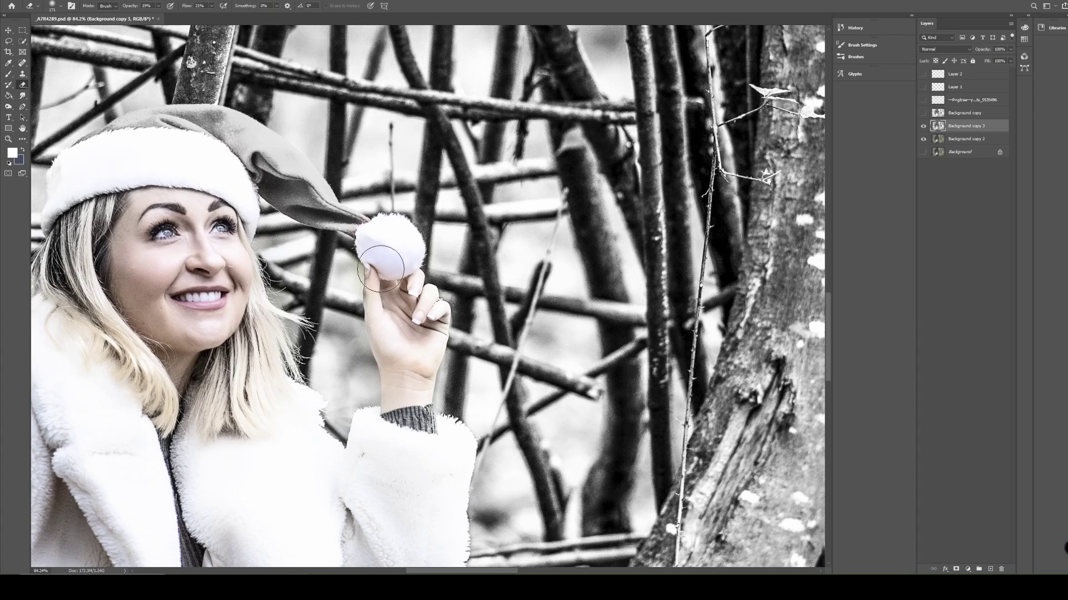
Set the eraser size to 114 px and erase over the Santa hat's white brim and red fabric to restore their colour.
drag(227, 158, 360, 291)
scroll(361, 291, up, 8)
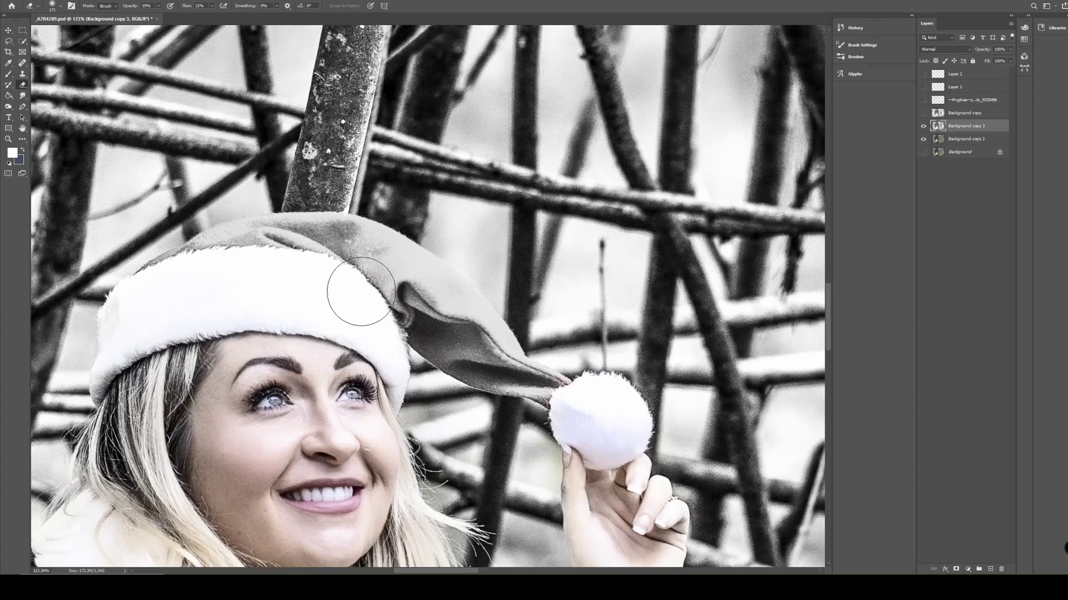
right_click(374, 276)
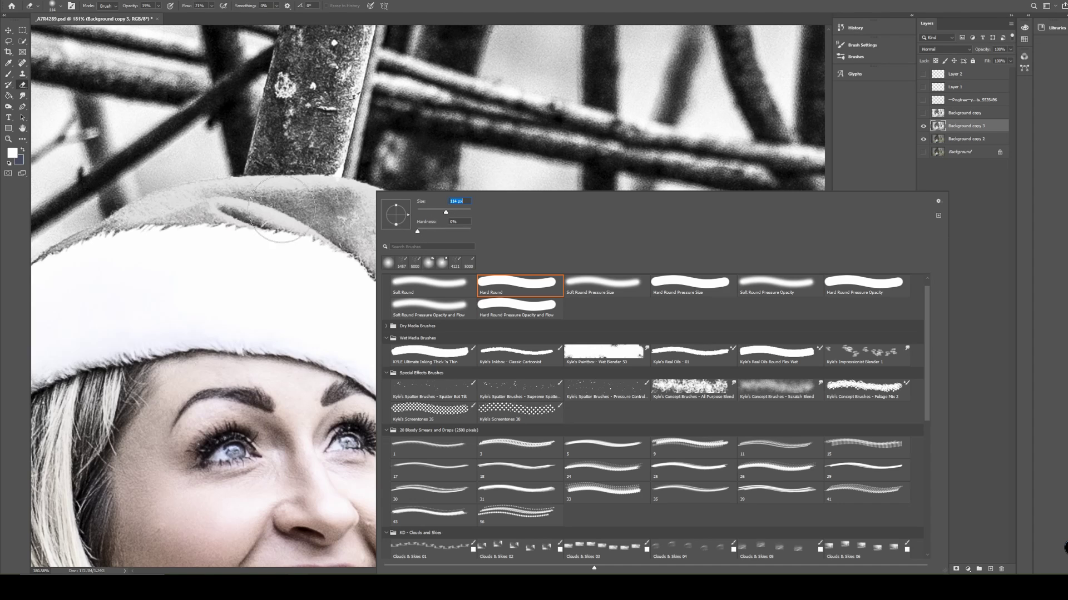
click(230, 222)
drag(231, 224, 382, 263)
mouse_move(314, 242)
mouse_down()
mouse_move(369, 242)
mouse_move(392, 259)
mouse_move(333, 228)
mouse_move(455, 308)
mouse_move(436, 283)
mouse_move(485, 343)
mouse_move(461, 331)
mouse_move(550, 384)
mouse_move(498, 363)
mouse_move(402, 278)
mouse_move(451, 335)
mouse_move(578, 403)
mouse_move(512, 383)
mouse_move(445, 335)
mouse_move(533, 367)
mouse_move(488, 311)
mouse_move(359, 224)
mouse_move(493, 320)
mouse_move(562, 390)
mouse_move(498, 314)
mouse_move(425, 257)
mouse_move(294, 215)
mouse_move(188, 225)
mouse_move(60, 292)
mouse_move(80, 270)
mouse_move(120, 257)
mouse_move(70, 281)
mouse_move(193, 220)
mouse_move(338, 217)
mouse_move(368, 226)
mouse_move(233, 230)
mouse_move(139, 249)
mouse_move(192, 228)
mouse_move(277, 220)
mouse_move(362, 239)
mouse_move(427, 262)
mouse_move(494, 309)
mouse_move(578, 400)
mouse_up()
mouse_move(484, 358)
mouse_down()
mouse_move(398, 294)
mouse_move(519, 379)
mouse_move(419, 298)
mouse_move(325, 243)
mouse_move(220, 216)
mouse_move(122, 251)
mouse_move(83, 285)
mouse_move(318, 298)
mouse_move(135, 315)
mouse_move(241, 304)
mouse_move(104, 347)
mouse_move(318, 321)
mouse_move(177, 328)
mouse_move(305, 310)
mouse_move(393, 339)
mouse_move(402, 416)
mouse_move(395, 324)
mouse_up()
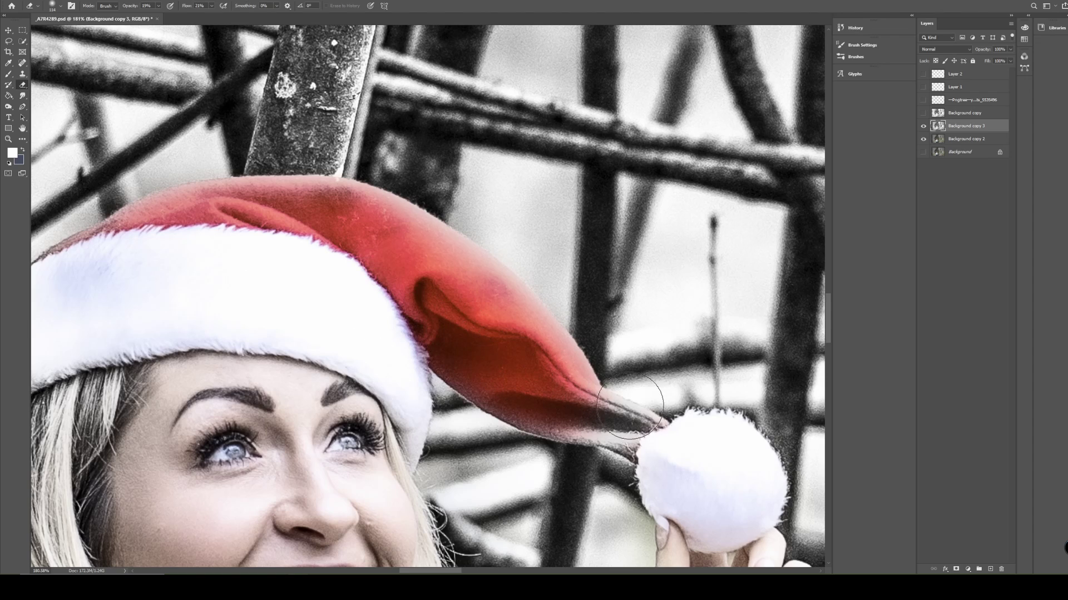
Restore the red at the hat's narrow tip beside the pom-pom and along its crown and brim edges with a smaller eraser.
right_click(670, 400)
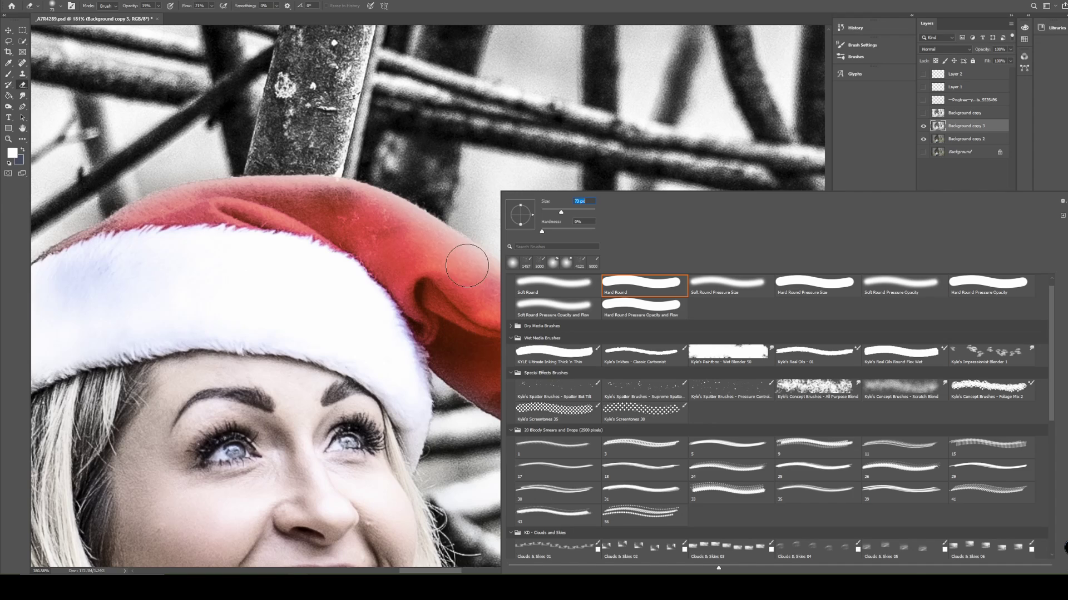
click(445, 273)
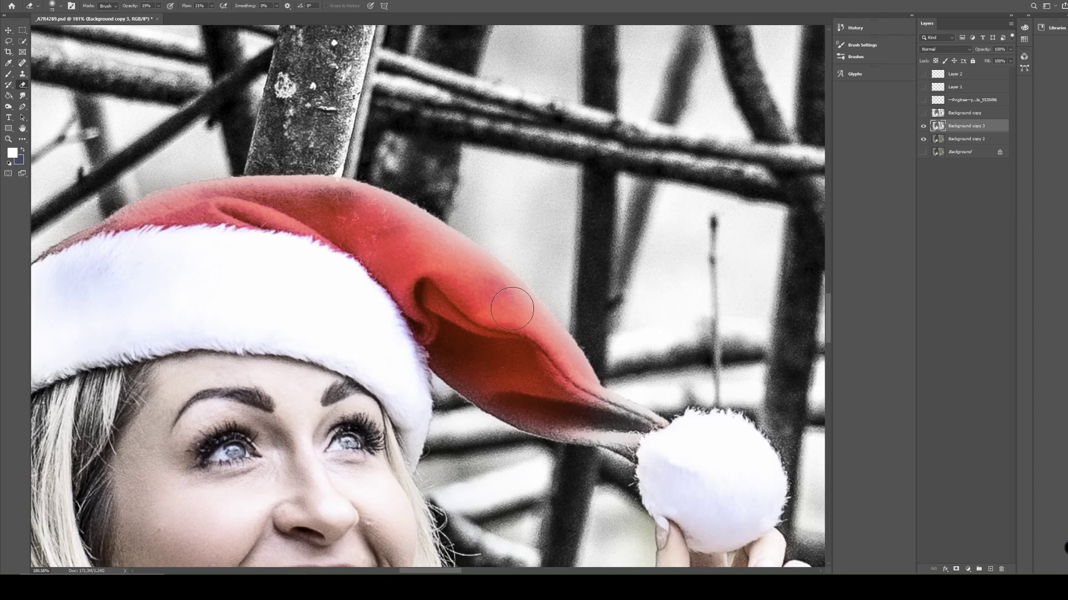
mouse_move(562, 382)
mouse_down()
mouse_move(575, 417)
mouse_move(669, 448)
mouse_up()
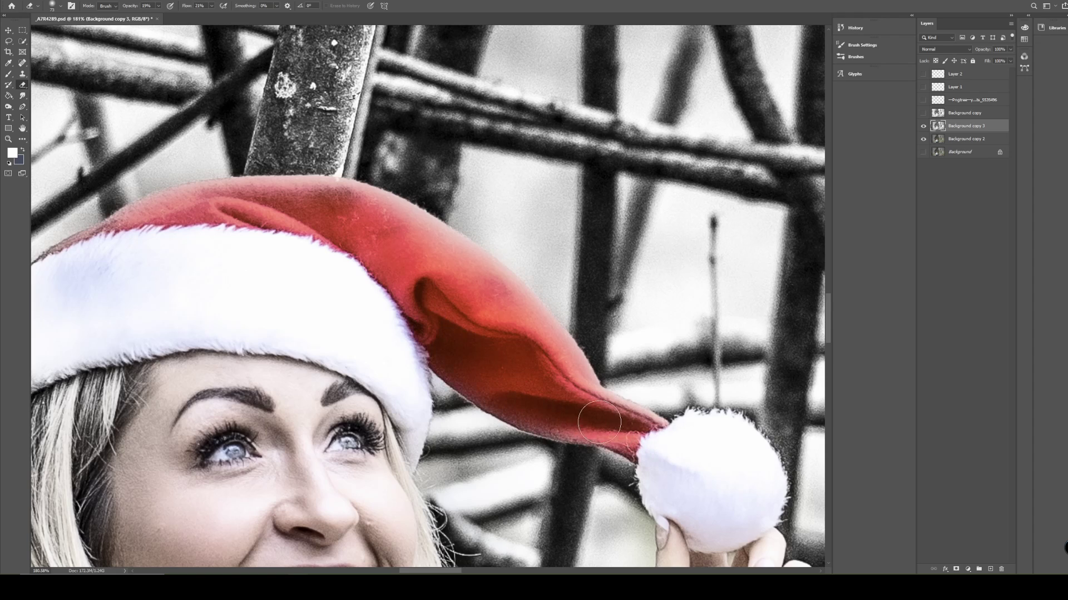
mouse_move(398, 303)
mouse_down()
mouse_move(441, 339)
mouse_move(395, 307)
mouse_up()
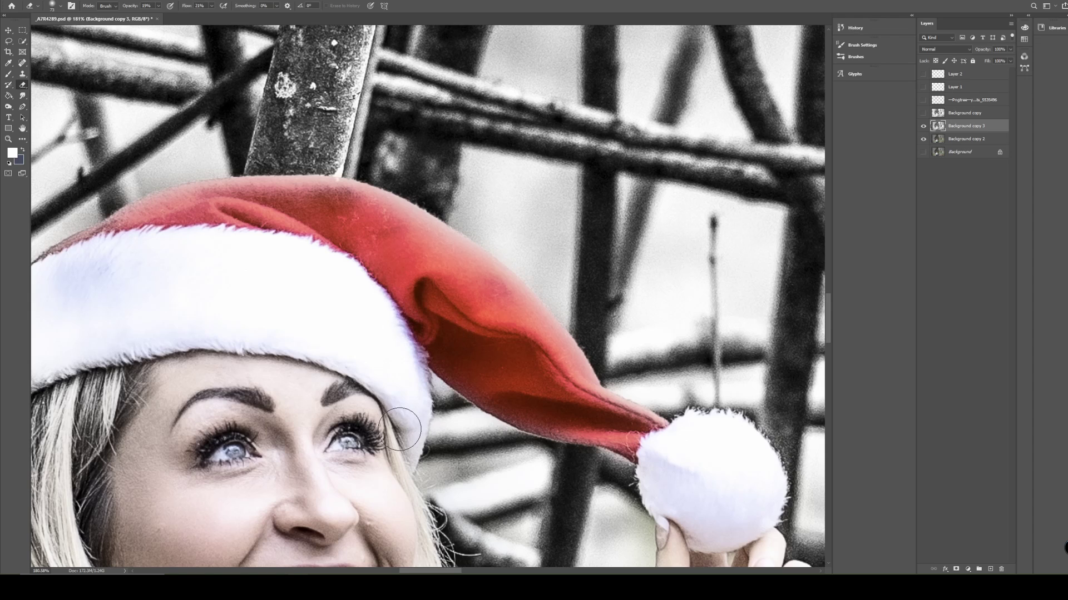
key(space)
drag(249, 334, 544, 295)
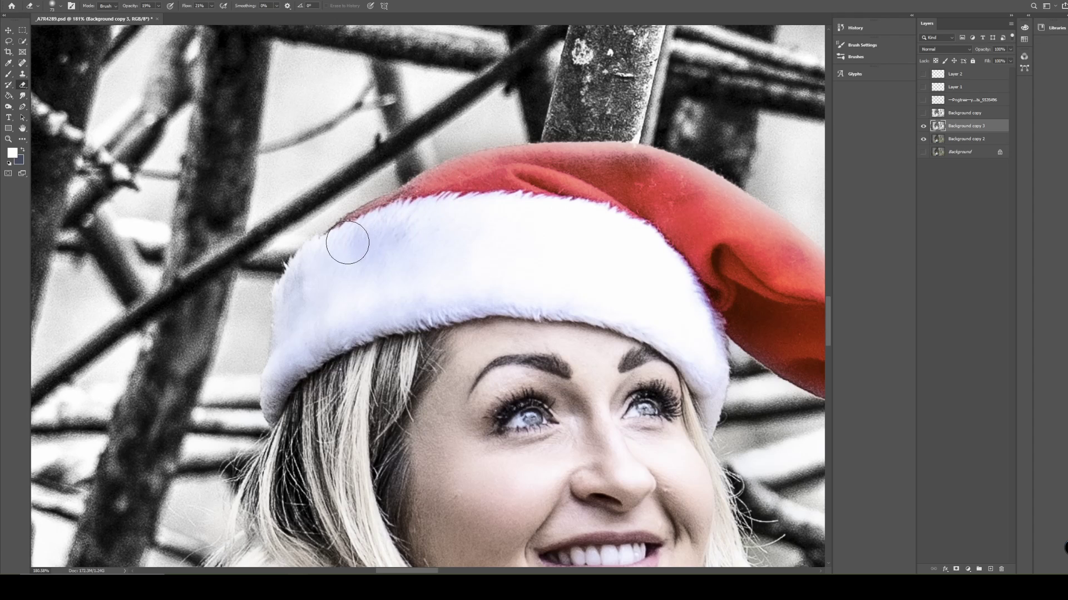
mouse_move(576, 165)
mouse_down()
mouse_move(636, 161)
mouse_move(751, 233)
mouse_move(721, 211)
mouse_up()
Set the eraser size to 1457 px and lightly erase the black-and-white layer along the leaf-covered woodland floor.
scroll(637, 193, down, 10)
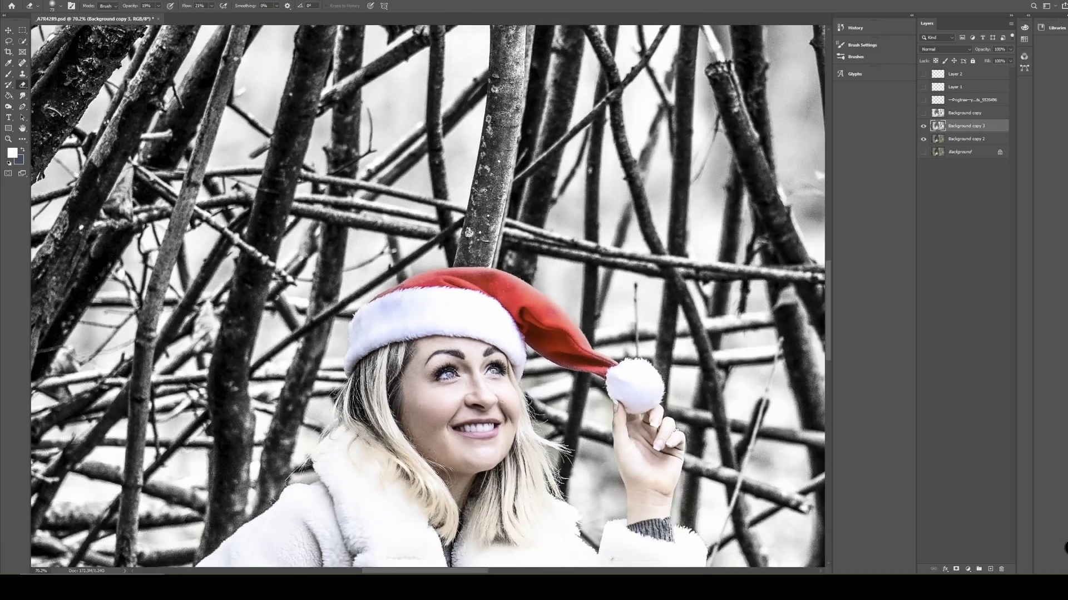
scroll(397, 346, down, 5)
scroll(478, 331, up, 2)
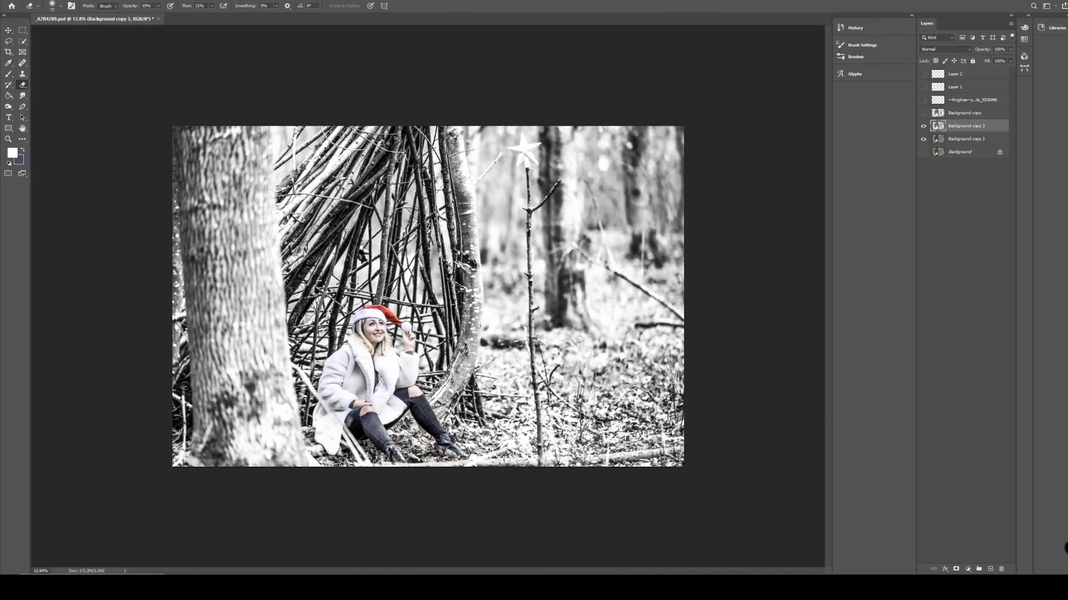
right_click(595, 200)
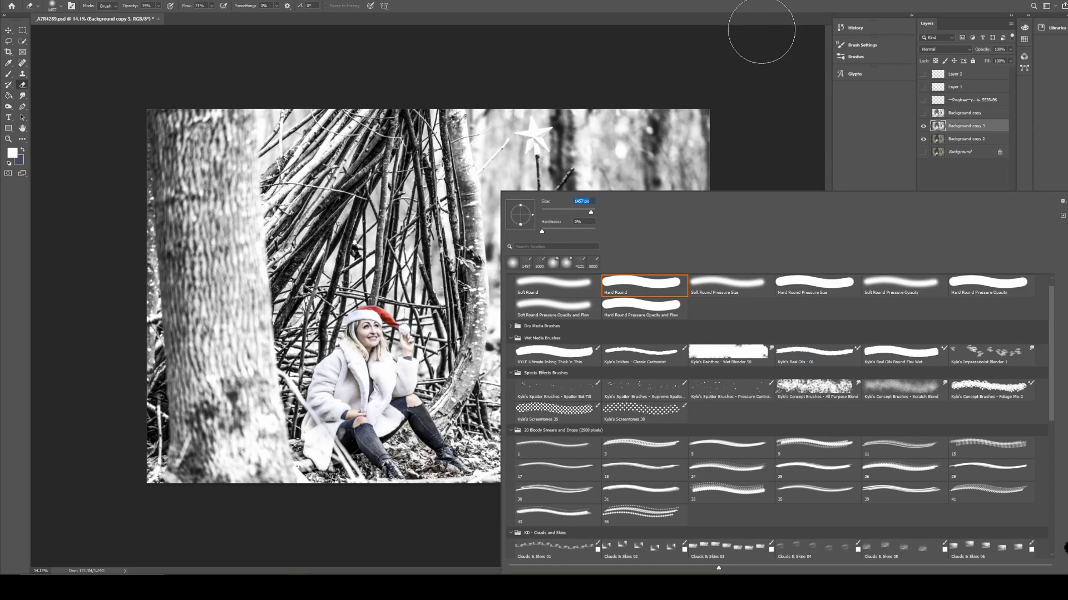
click(756, 59)
mouse_move(568, 479)
mouse_down()
mouse_move(589, 440)
mouse_move(715, 393)
mouse_move(612, 389)
mouse_move(513, 425)
mouse_move(503, 362)
mouse_move(469, 477)
mouse_move(552, 484)
mouse_move(422, 489)
mouse_up()
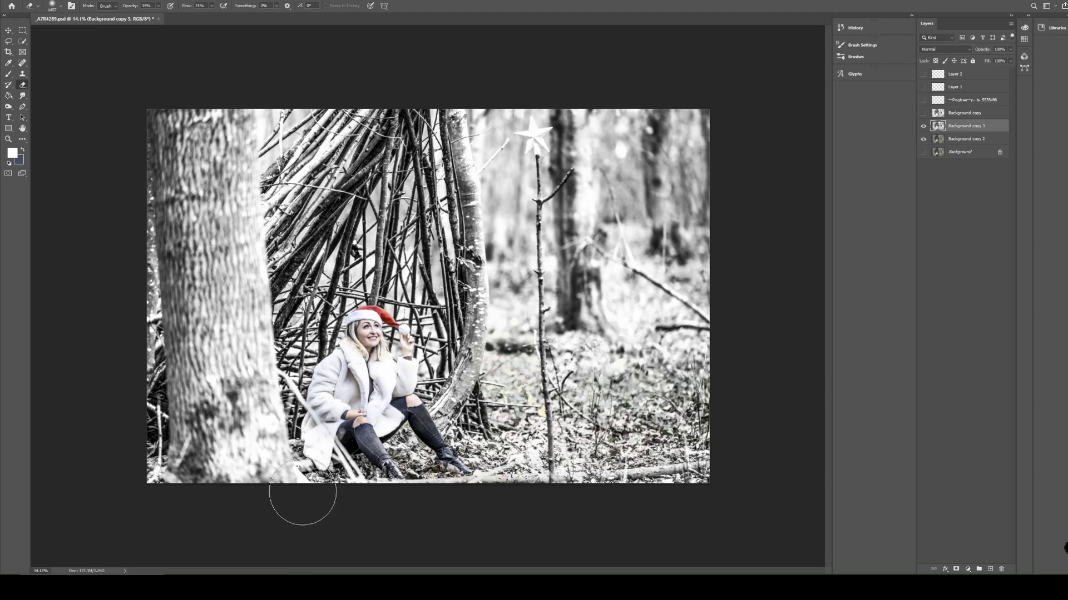
Reduce the eraser size and erase over the curved tree trunk beside the stick shelter, including its green leaves.
scroll(449, 261, up, 7)
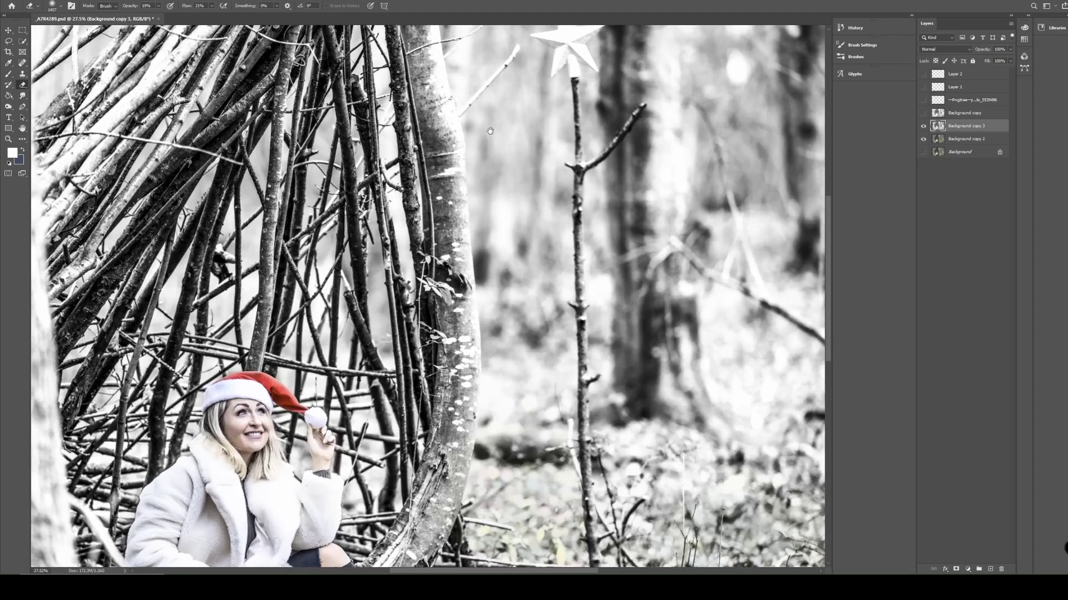
drag(567, 175, 597, 364)
right_click(457, 228)
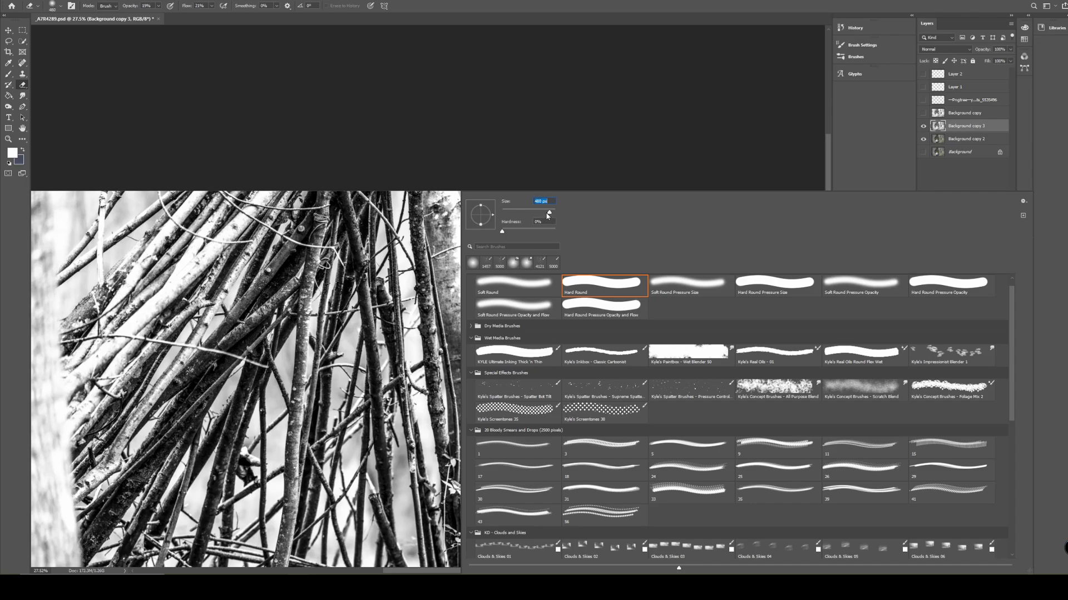
click(434, 201)
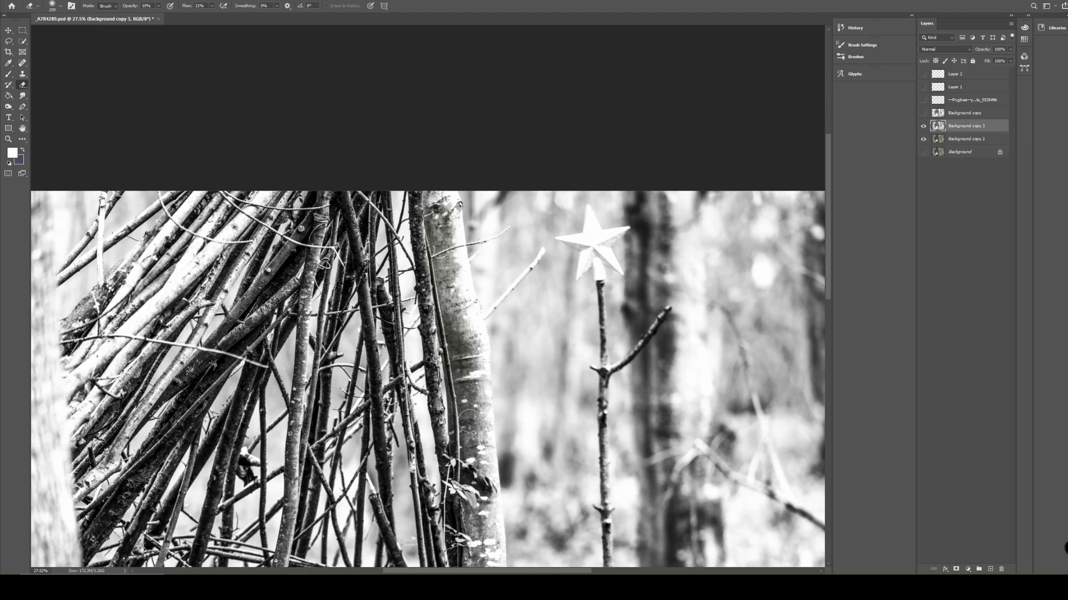
scroll(436, 290, down, 4)
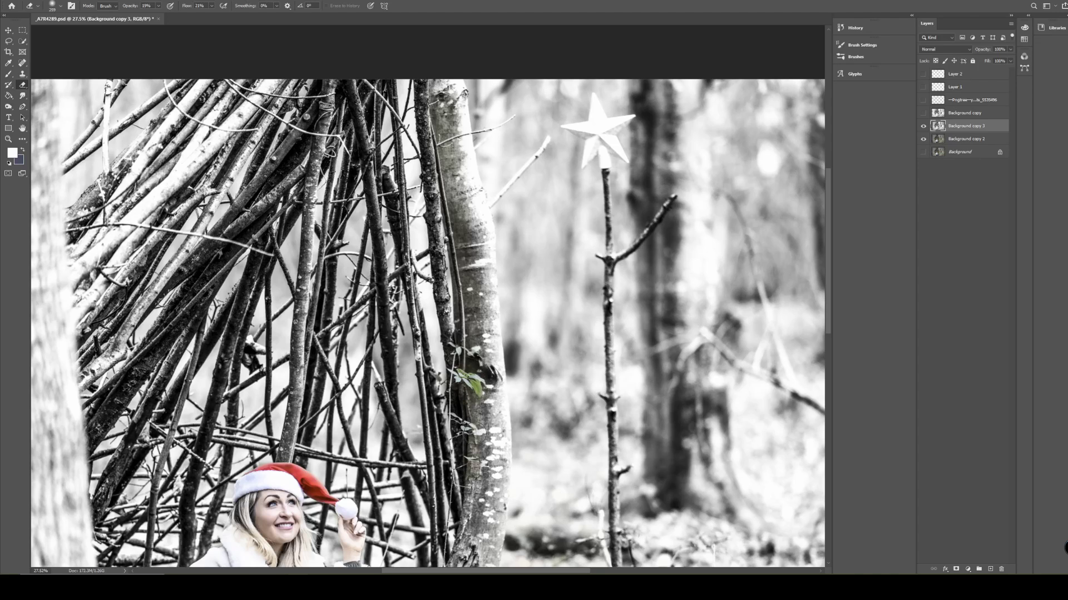
scroll(473, 506, down, 5)
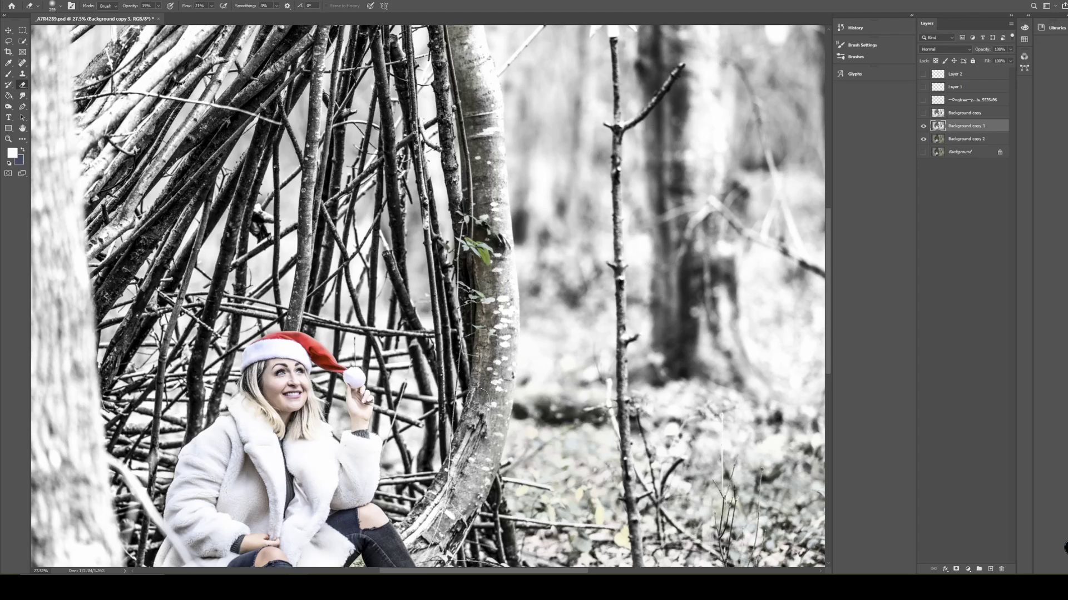
mouse_move(477, 399)
mouse_down()
mouse_move(464, 461)
mouse_move(408, 531)
mouse_move(461, 456)
mouse_up()
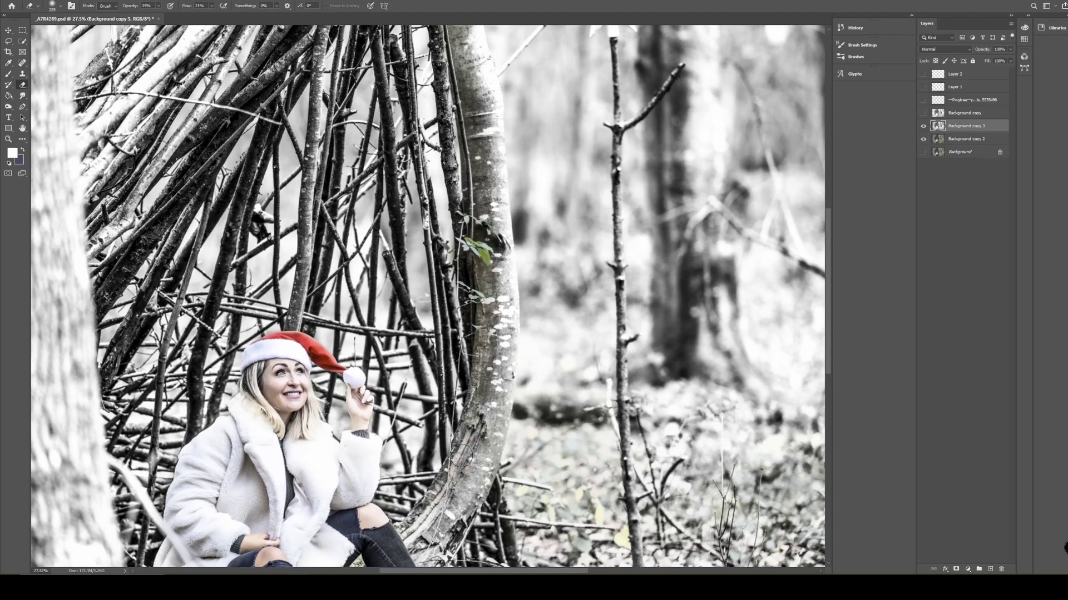
mouse_move(430, 543)
mouse_down()
mouse_move(492, 441)
mouse_move(496, 361)
mouse_up()
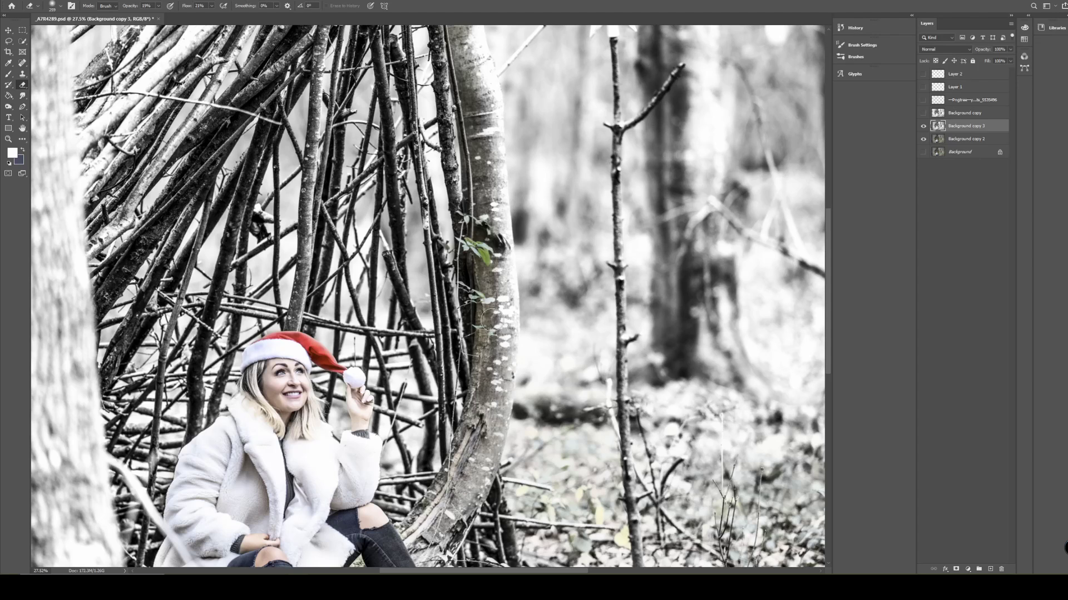
Reduce the eraser size for the star on the pole and erase over its centre to restore the colour.
scroll(274, 381, down, 4)
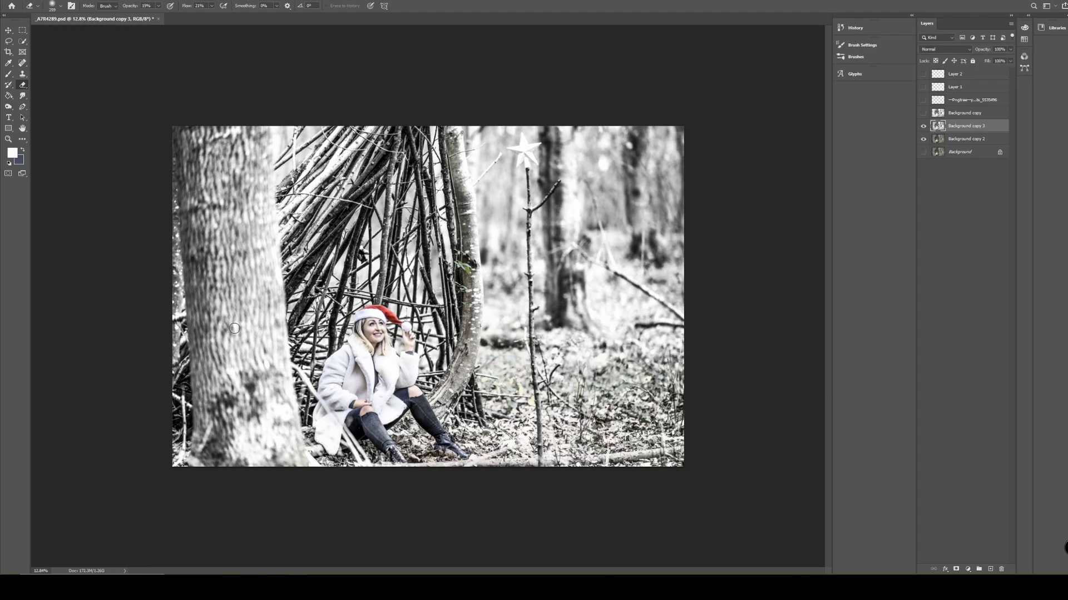
scroll(552, 113, up, 2)
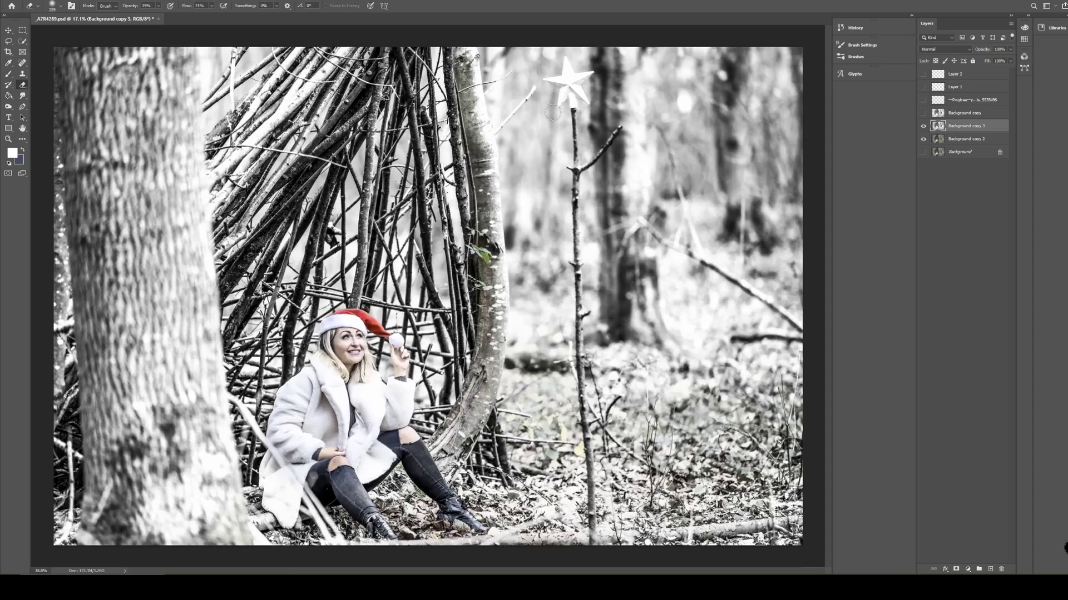
scroll(574, 71, up, 5)
drag(574, 71, 573, 142)
scroll(451, 384, up, 5)
right_click(482, 314)
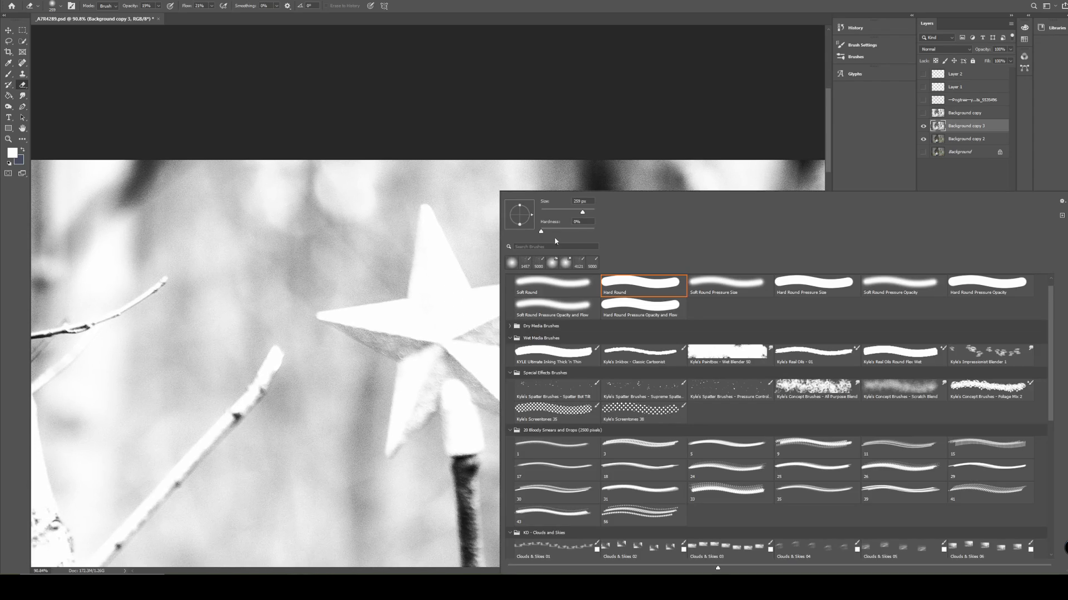
mouse_move(443, 359)
mouse_down()
mouse_move(504, 321)
mouse_move(424, 383)
mouse_move(433, 354)
mouse_move(423, 415)
mouse_move(425, 385)
mouse_move(411, 416)
mouse_move(417, 340)
mouse_up()
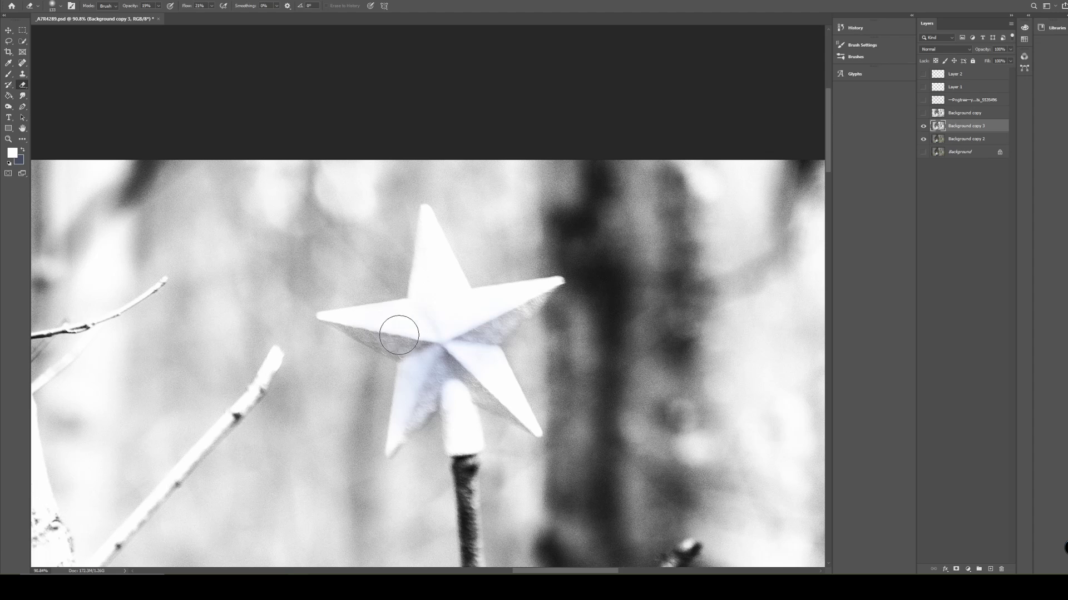
Set the eraser size to 91 px and restore the colour along the star's upper, left and lower-left arms.
right_click(453, 312)
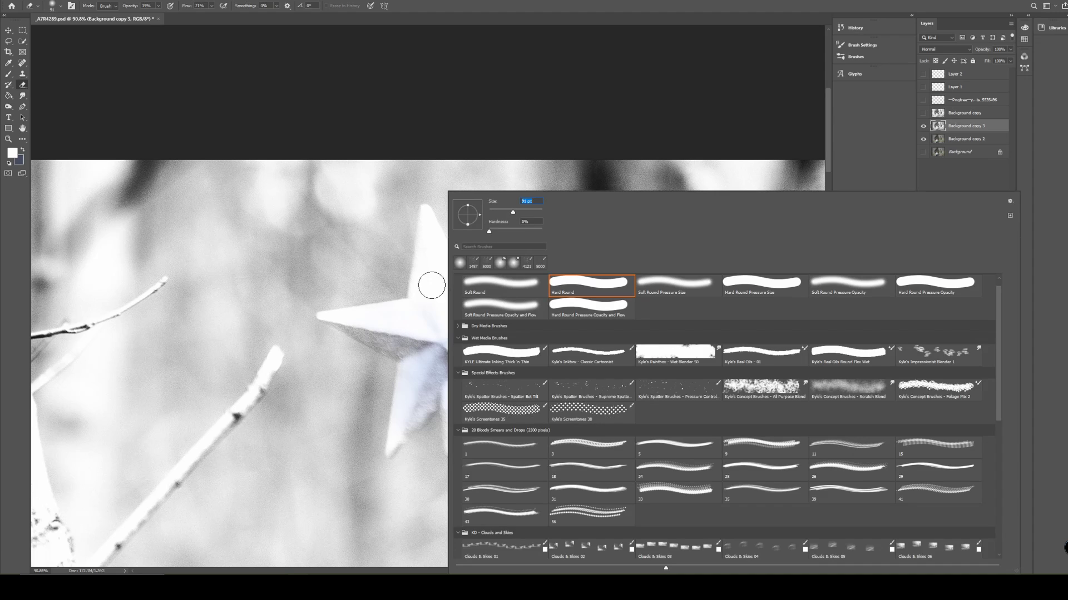
mouse_move(421, 288)
mouse_down()
mouse_move(430, 252)
mouse_move(428, 299)
mouse_up()
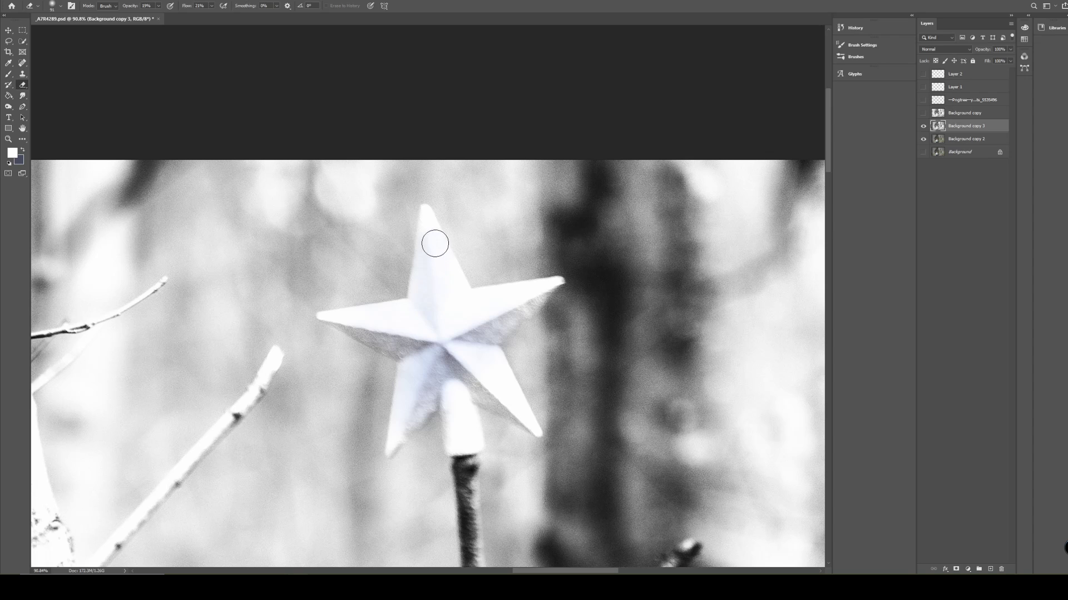
mouse_move(431, 236)
mouse_down()
mouse_move(427, 347)
mouse_move(428, 306)
mouse_move(426, 332)
mouse_move(457, 323)
mouse_move(484, 335)
mouse_move(528, 301)
mouse_move(465, 350)
mouse_move(499, 401)
mouse_move(448, 372)
mouse_move(515, 418)
mouse_move(461, 357)
mouse_move(403, 430)
mouse_move(428, 382)
mouse_move(401, 435)
mouse_up()
mouse_move(417, 348)
mouse_down()
mouse_move(379, 331)
mouse_move(394, 343)
mouse_up()
drag(340, 320, 419, 343)
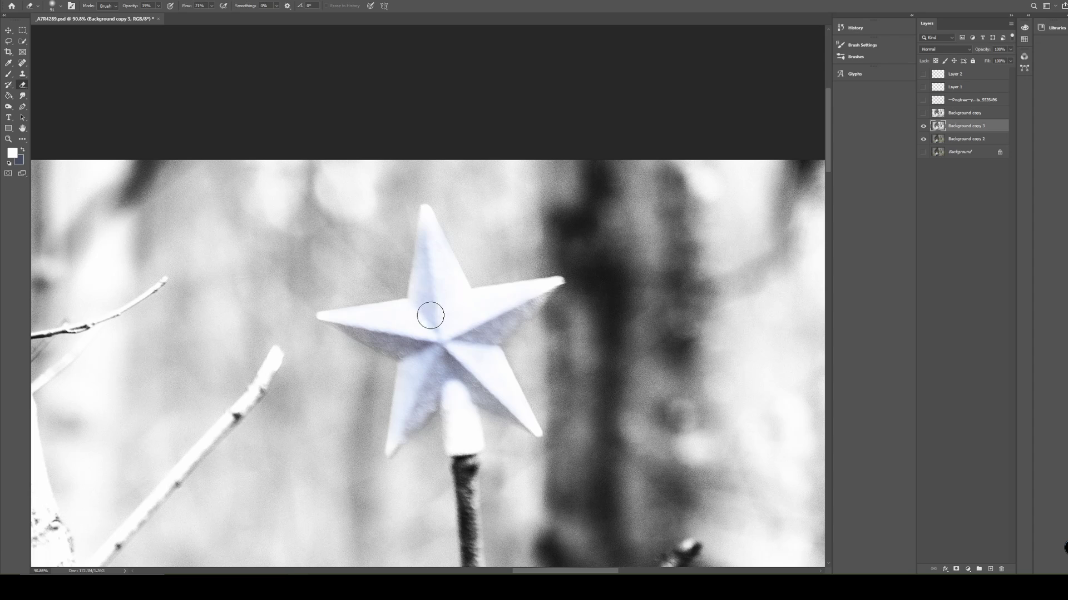
Restore the colour of the star's socket and narrow tips with a smaller eraser.
right_click(503, 325)
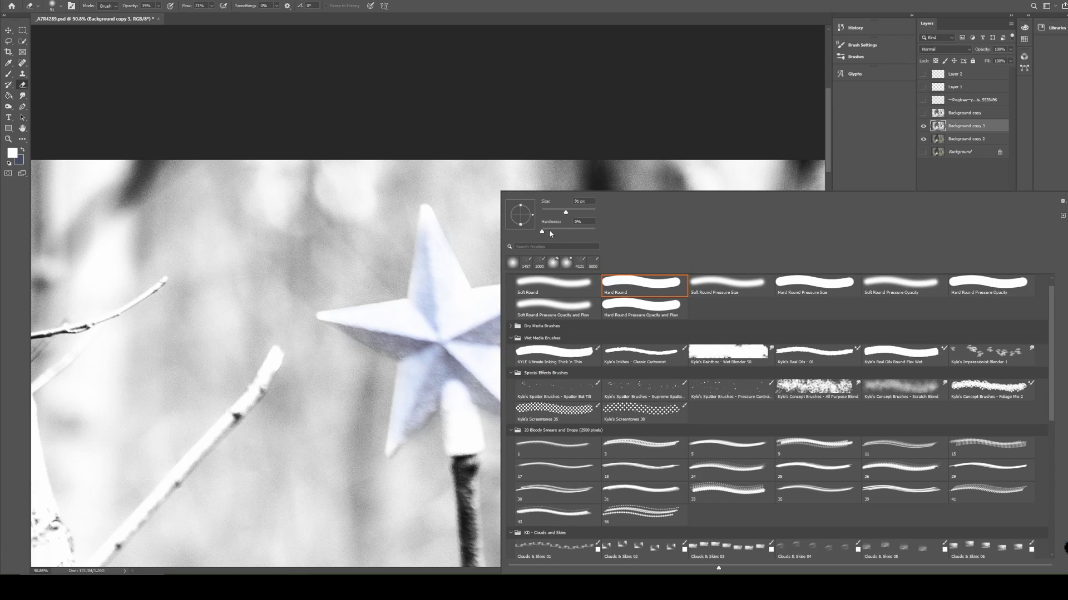
click(476, 328)
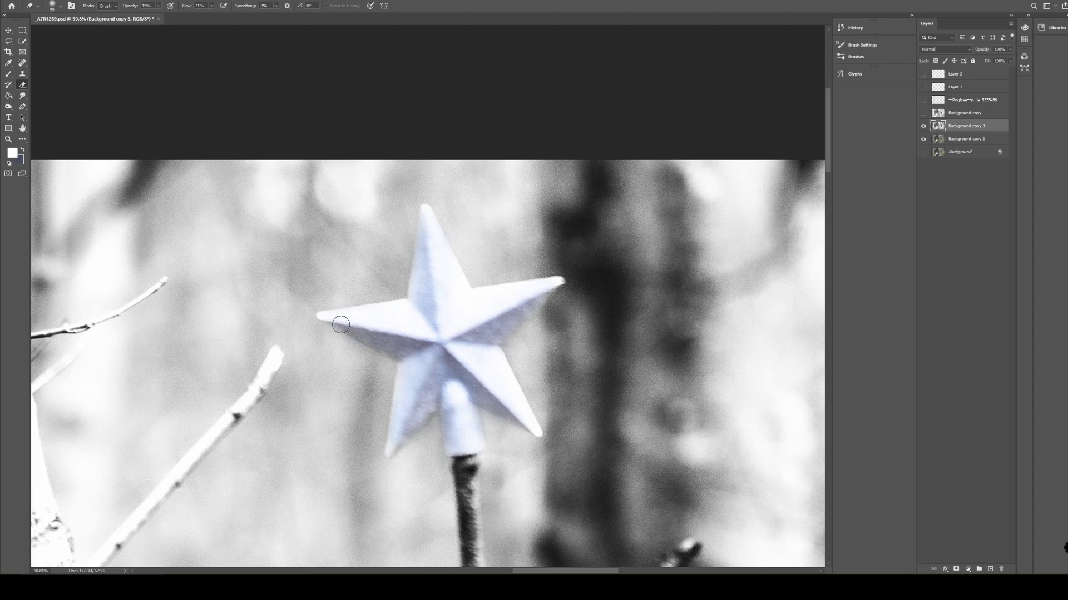
key(ctrl+0)
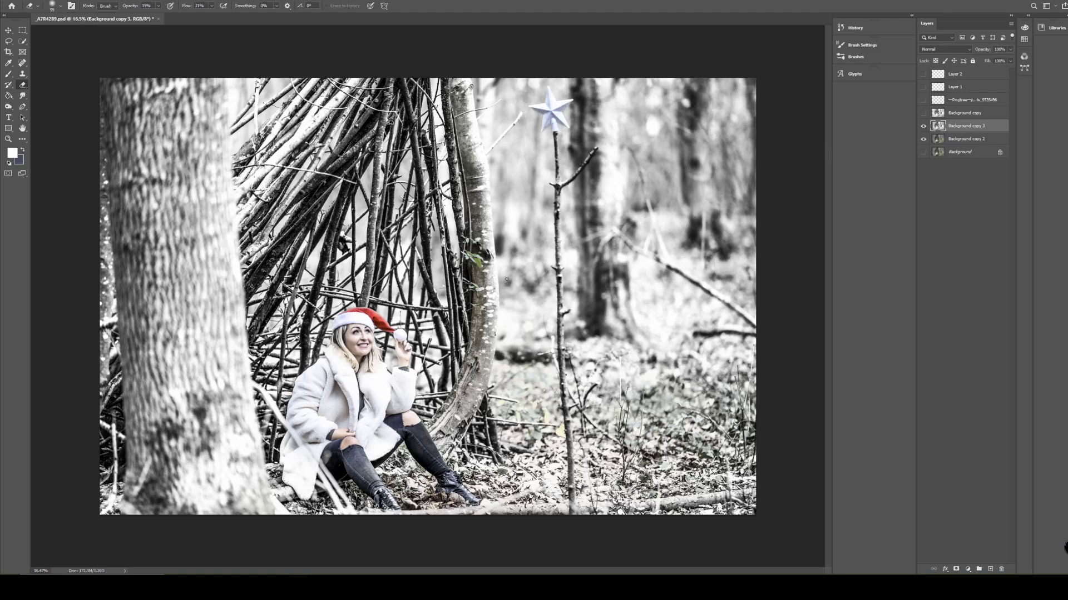
Enlarge the eraser and lightly erase over the large foreground tree trunk, from its upper bark down to the mossy base.
scroll(78, 265, up, 2)
drag(92, 229, 303, 234)
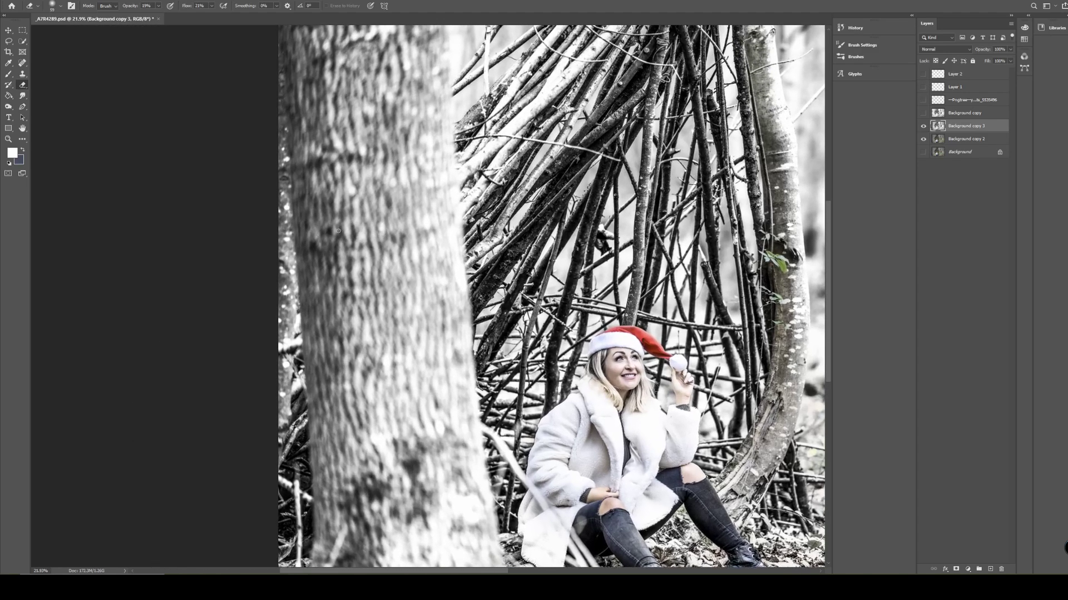
right_click(368, 219)
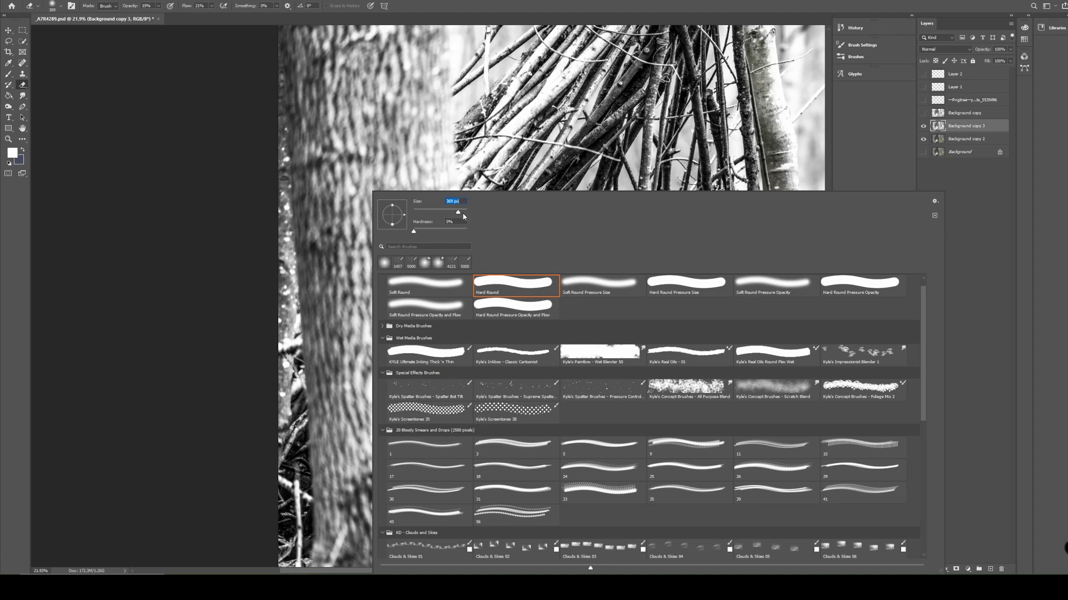
click(463, 210)
drag(462, 212, 461, 213)
click(322, 167)
mouse_move(316, 78)
mouse_down()
mouse_move(321, 271)
mouse_move(321, 97)
mouse_move(350, 294)
mouse_move(365, 119)
mouse_move(366, 342)
mouse_move(352, 293)
mouse_move(363, 275)
mouse_move(358, 529)
mouse_move(366, 353)
mouse_up()
mouse_move(367, 421)
mouse_down()
mouse_move(403, 432)
mouse_move(336, 339)
mouse_move(330, 222)
mouse_move(384, 192)
mouse_move(368, 327)
mouse_up()
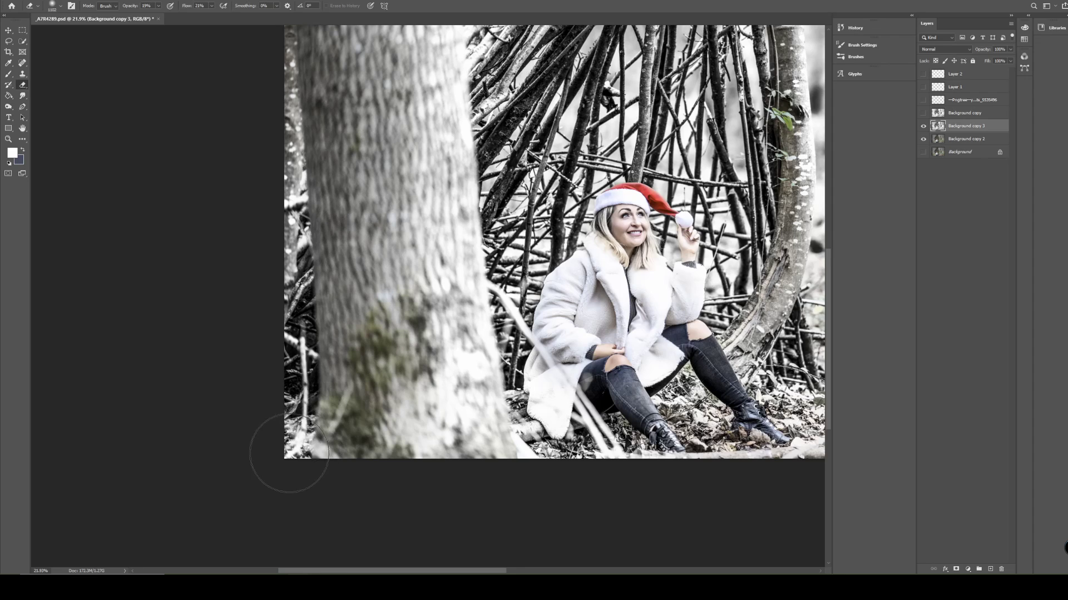
drag(342, 215, 365, 340)
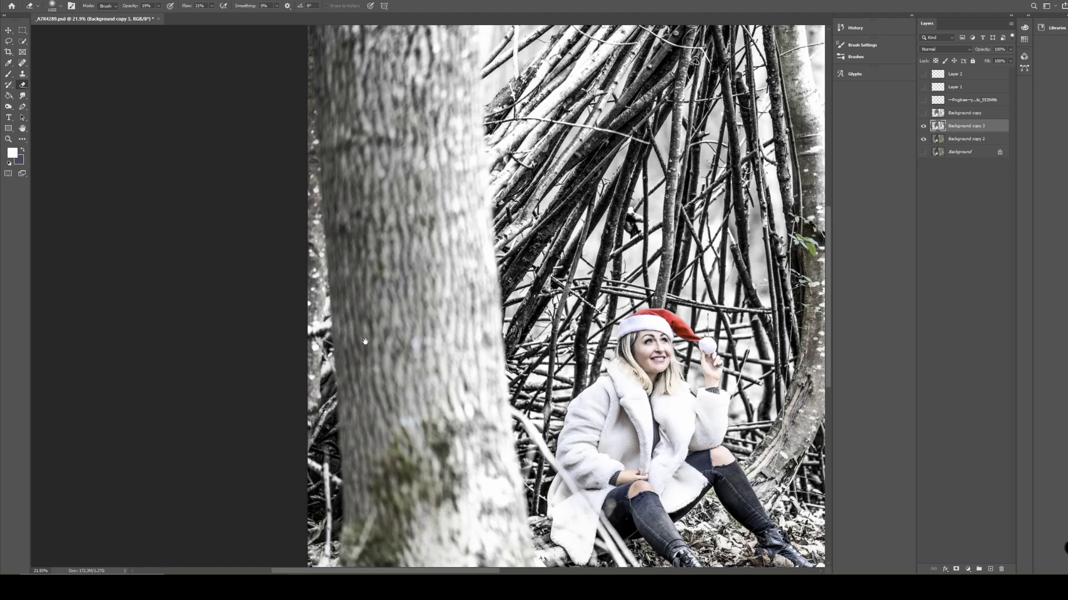
drag(362, 221, 382, 313)
mouse_move(362, 118)
mouse_down()
mouse_move(373, 498)
mouse_move(400, 534)
mouse_up()
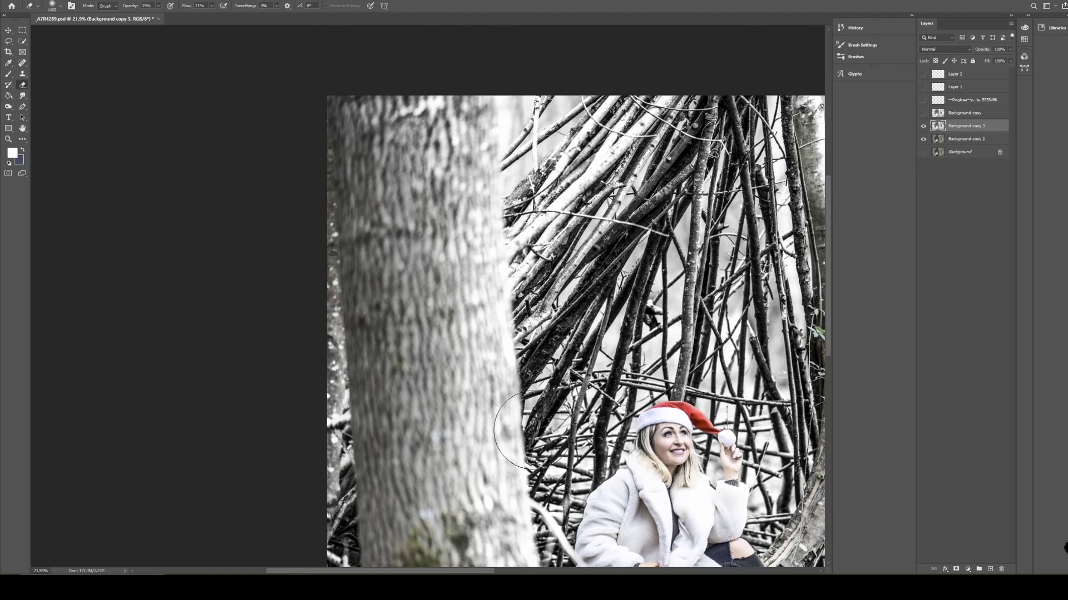
scroll(509, 431, down, 3)
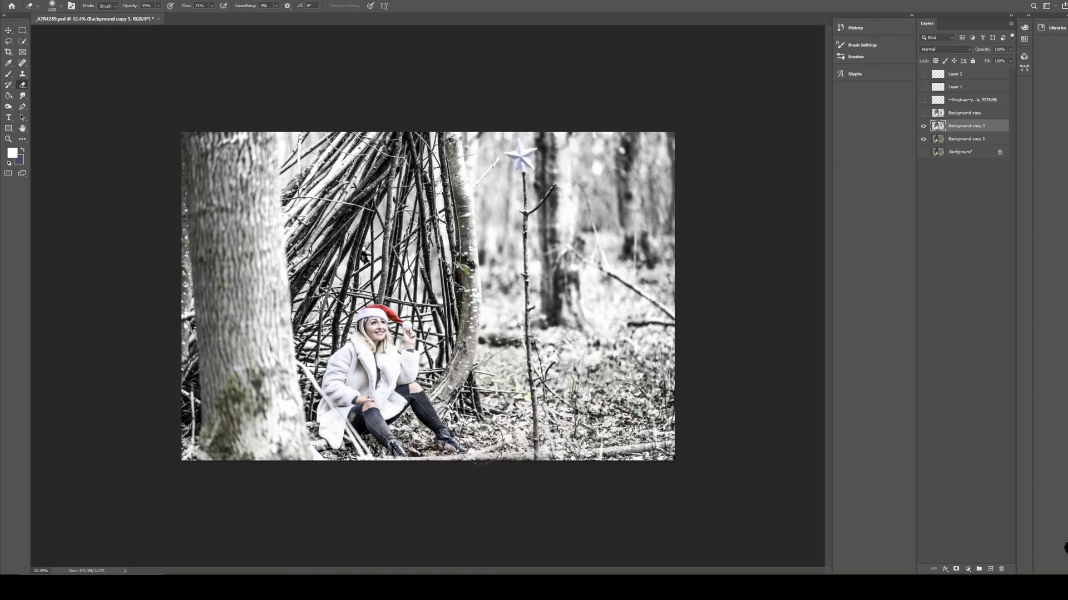
Turn on the visibility of the falling-snow layer, Layer 2, and the Pngtree fairy-lights layer.
click(924, 74)
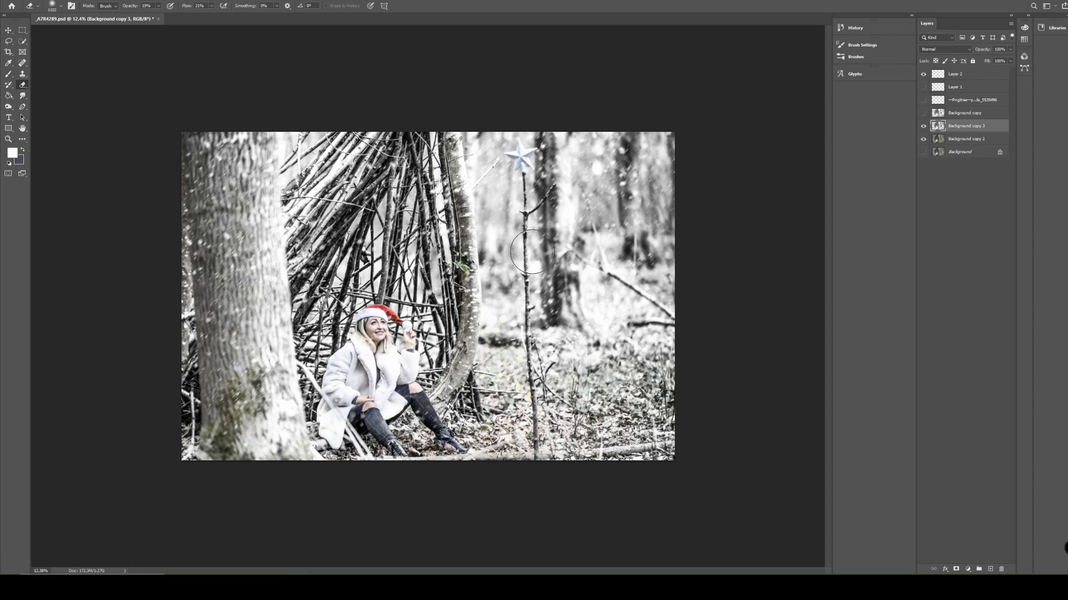
click(923, 102)
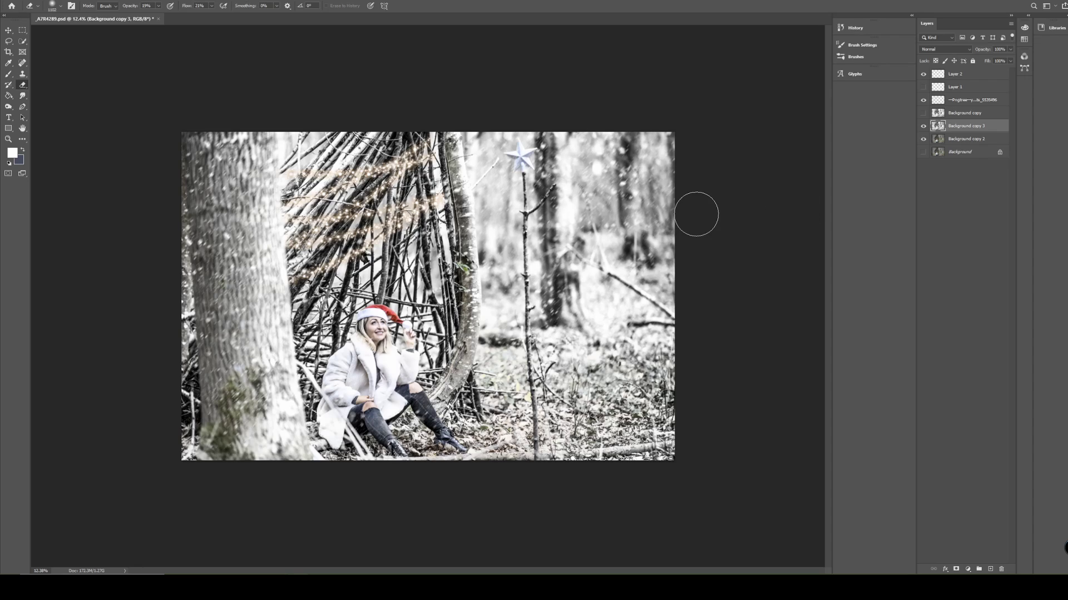
Add the text MERRY CHRISTMAS above Layer 2 and position it across the stick shelter, above the woman's head.
click(959, 74)
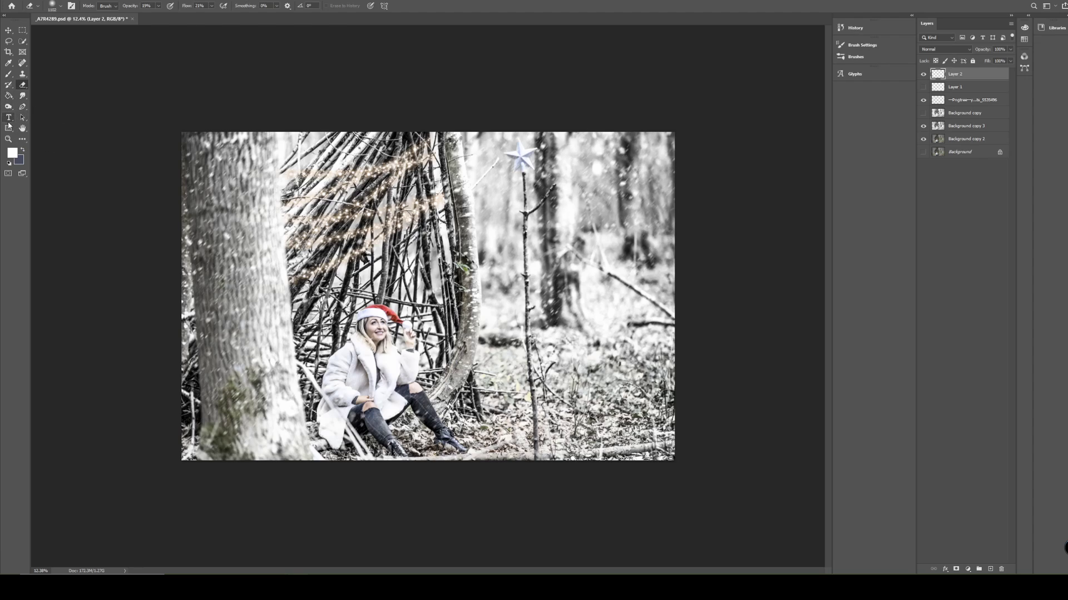
click(9, 125)
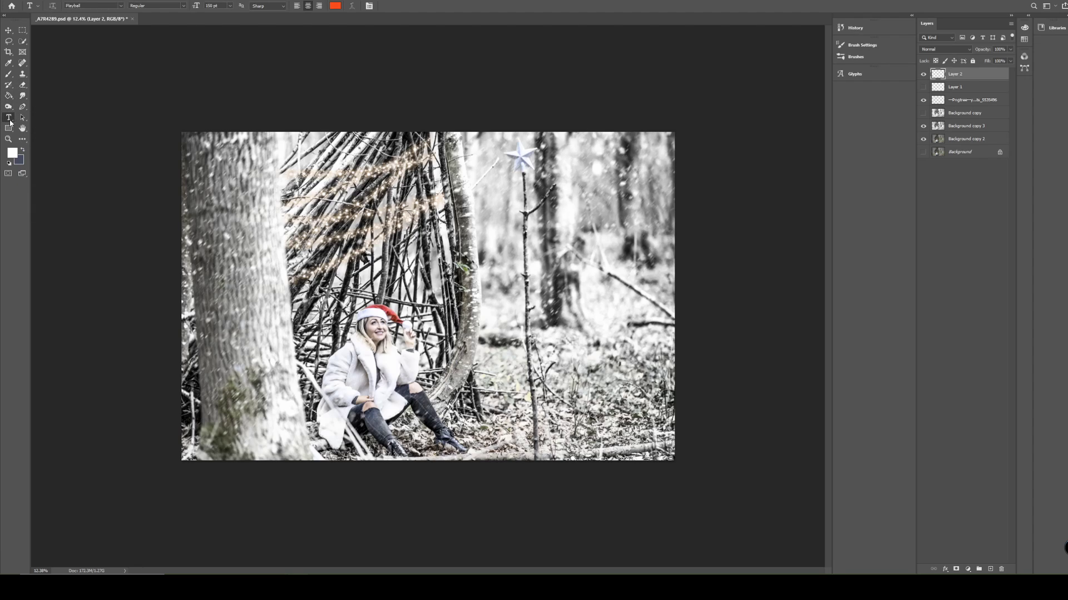
click(390, 260)
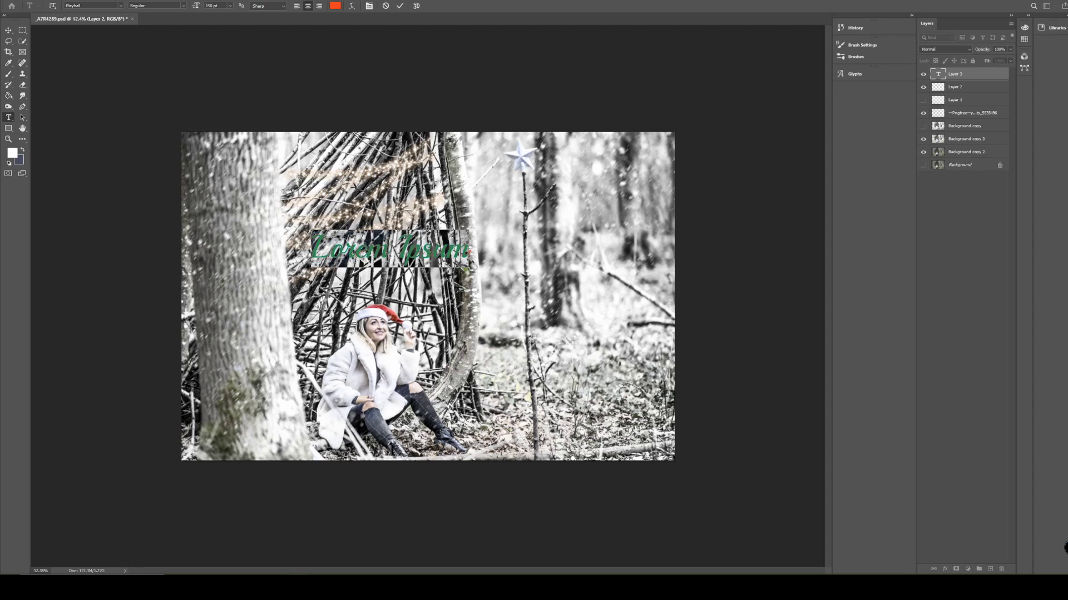
key(BackSpace)
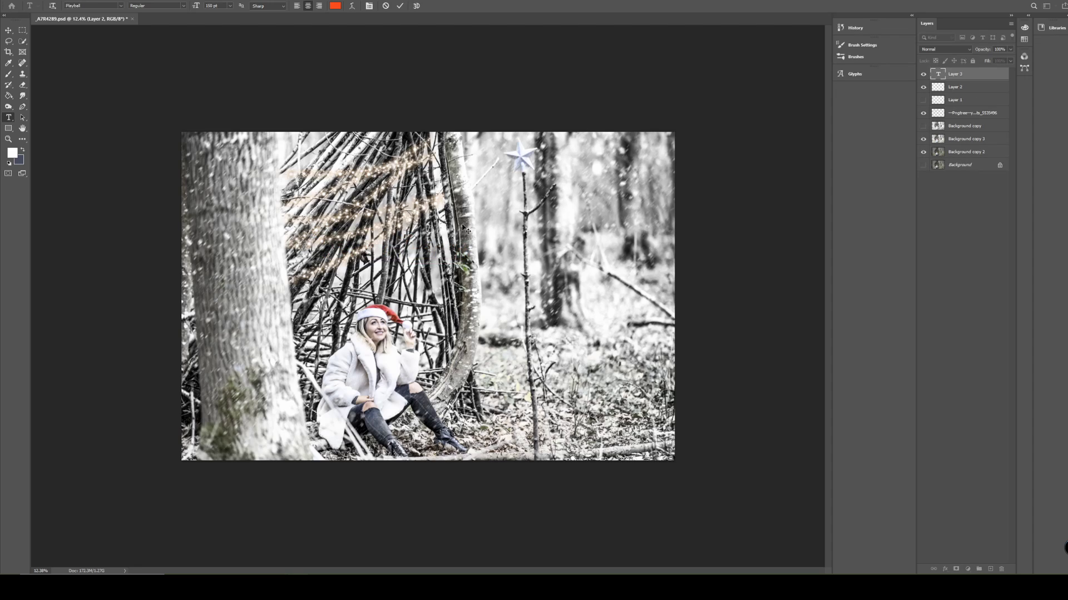
text(MERR)
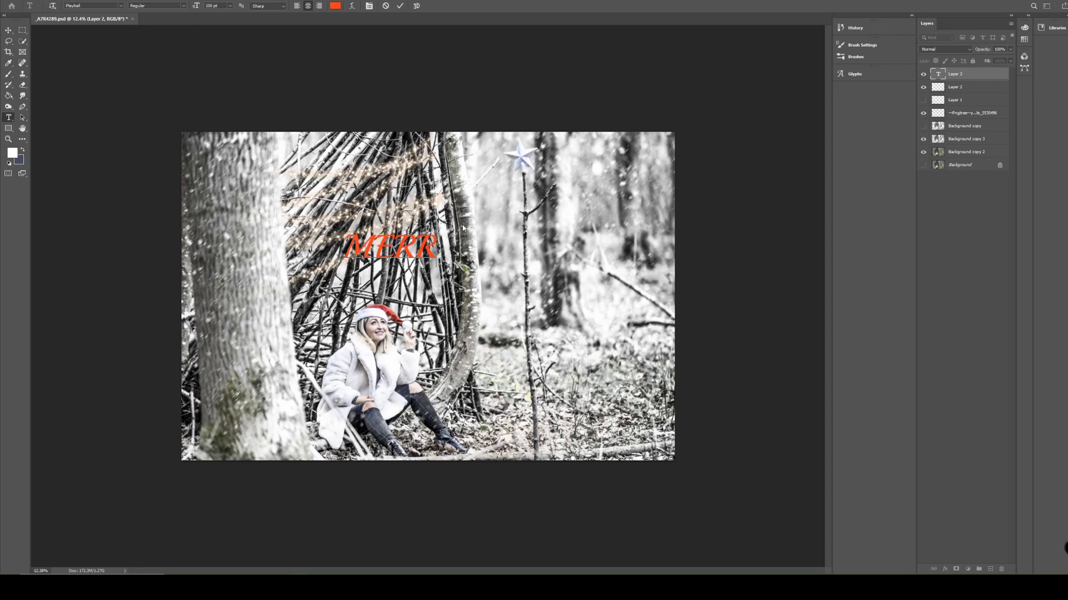
text(Y)
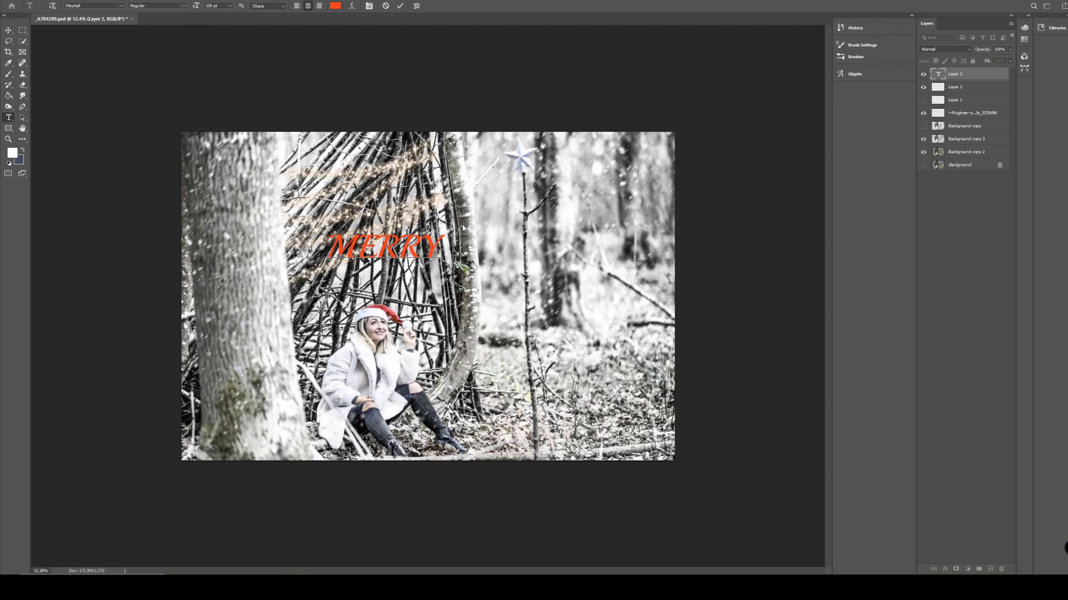
text( CHRIST)
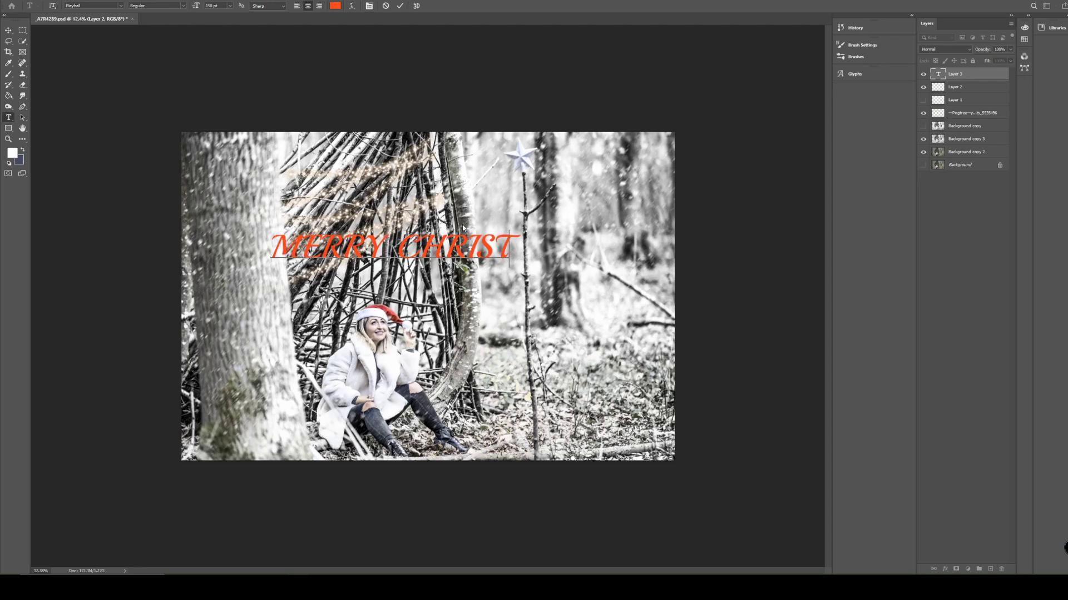
text(MAS)
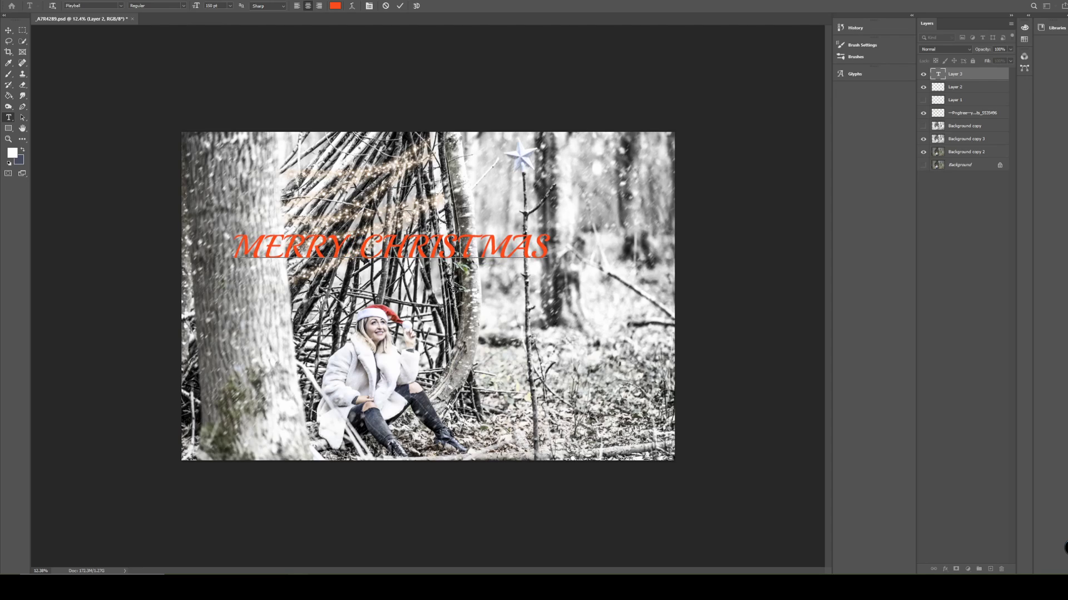
drag(441, 273, 473, 281)
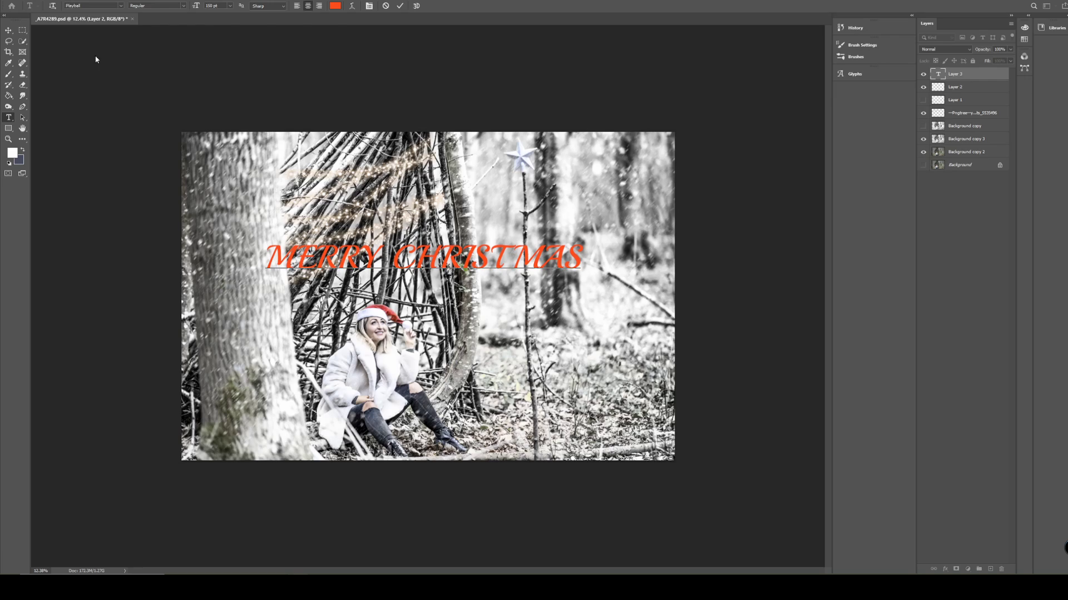
Enable the Bevel & Emboss, Stroke and Outer Glow layer effects on the MERRY CHRISTMAS text.
click(954, 78)
right_click(953, 78)
click(966, 80)
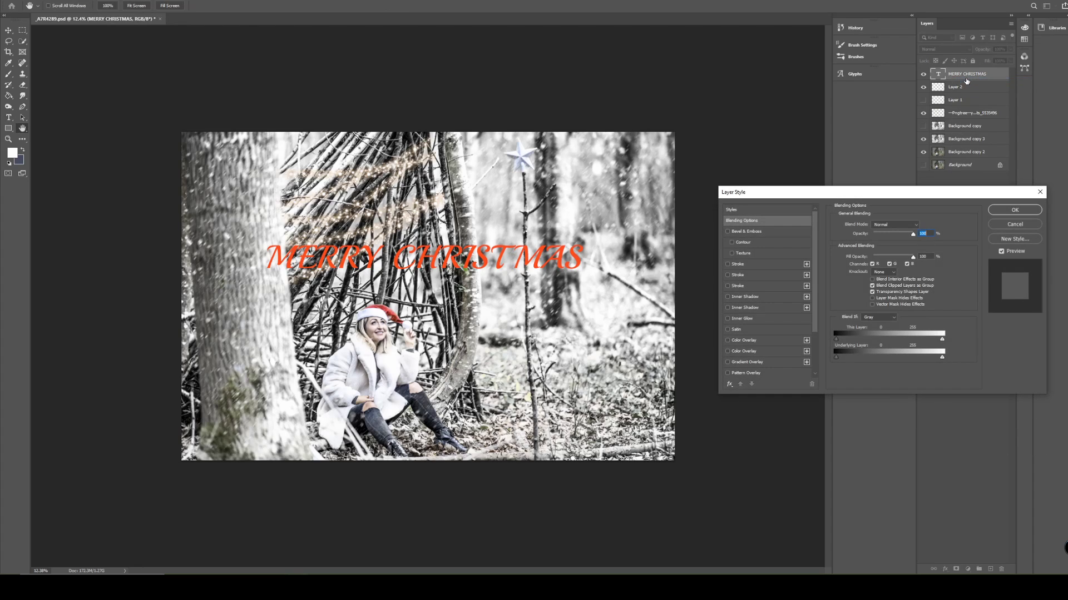
click(727, 233)
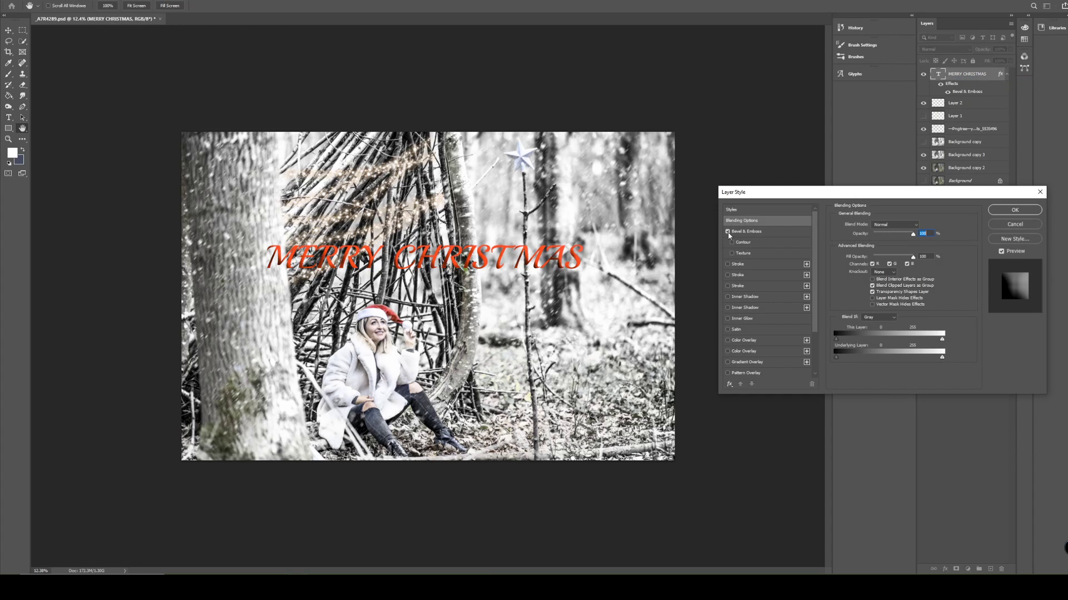
click(727, 264)
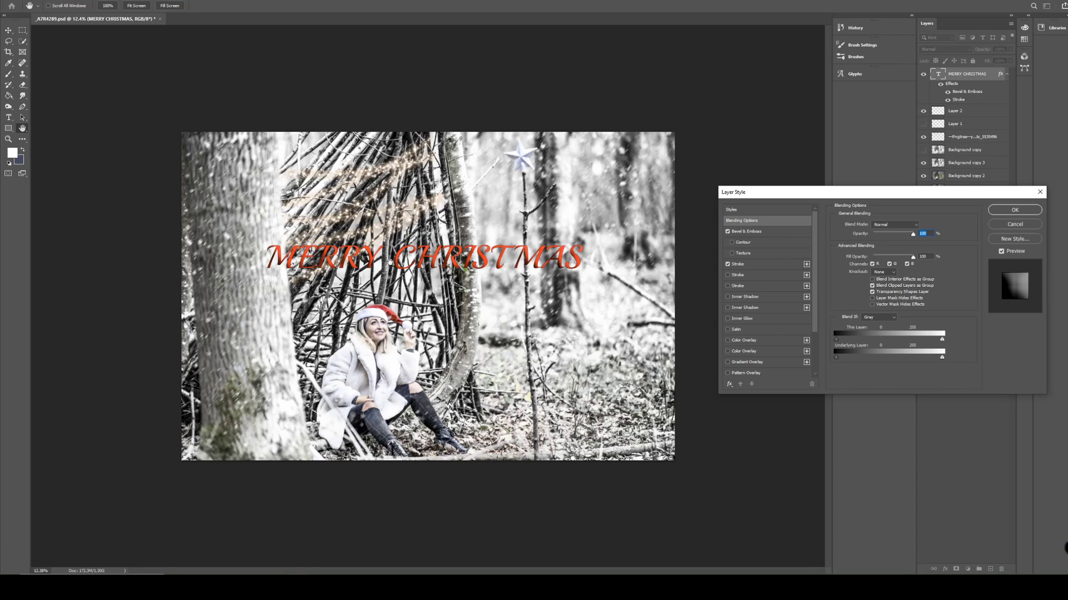
scroll(744, 321, down, 2)
scroll(744, 320, down, 2)
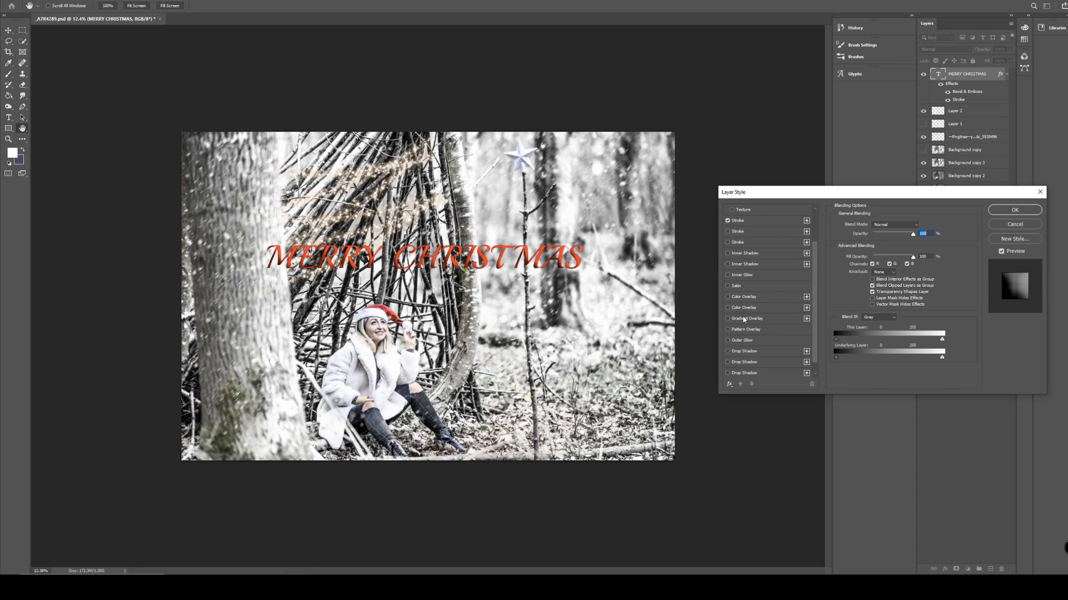
click(727, 341)
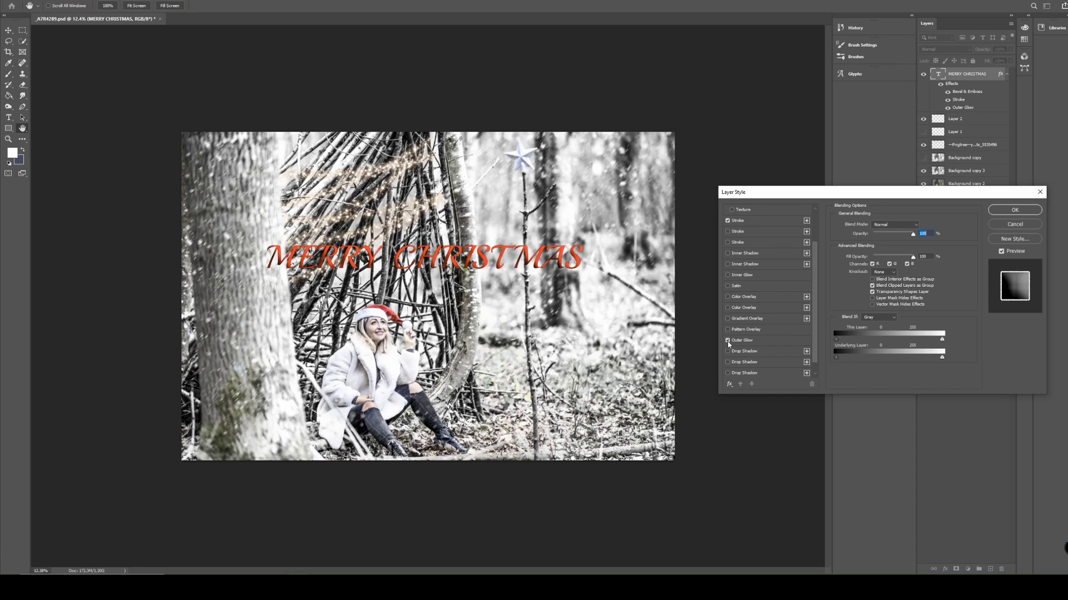
Set the text's Outer Glow size to about 40 px and apply the layer style.
click(757, 341)
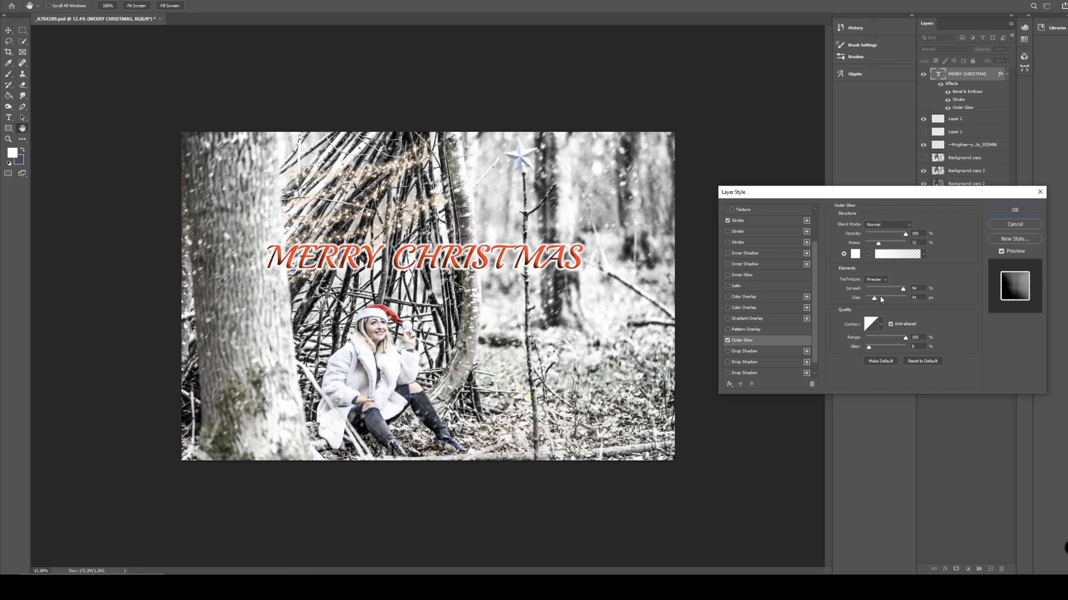
mouse_move(880, 298)
mouse_down()
mouse_move(899, 303)
mouse_move(878, 299)
mouse_up()
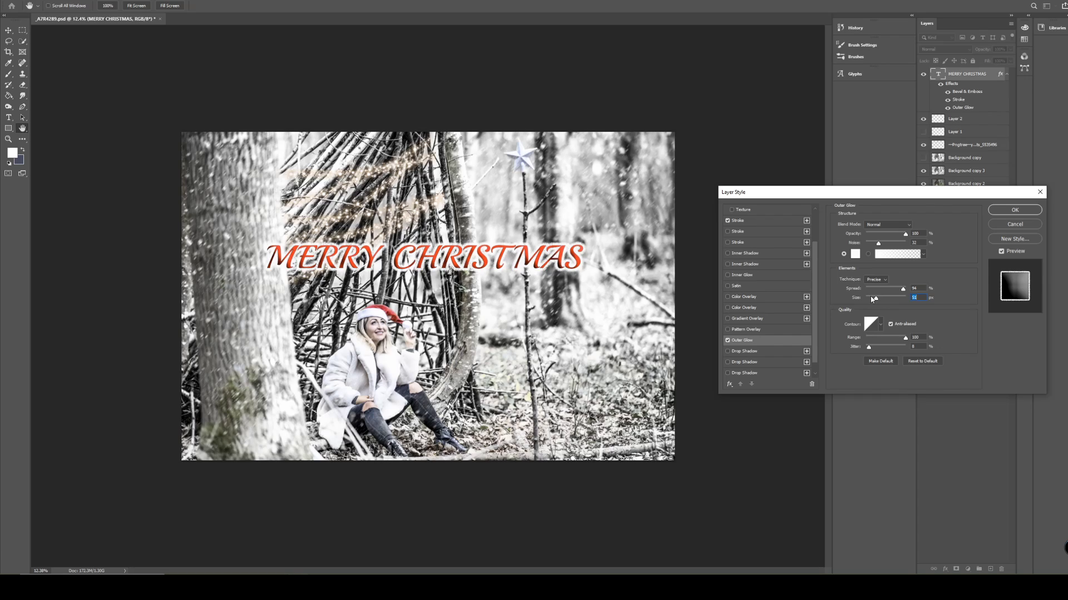
drag(874, 300, 876, 300)
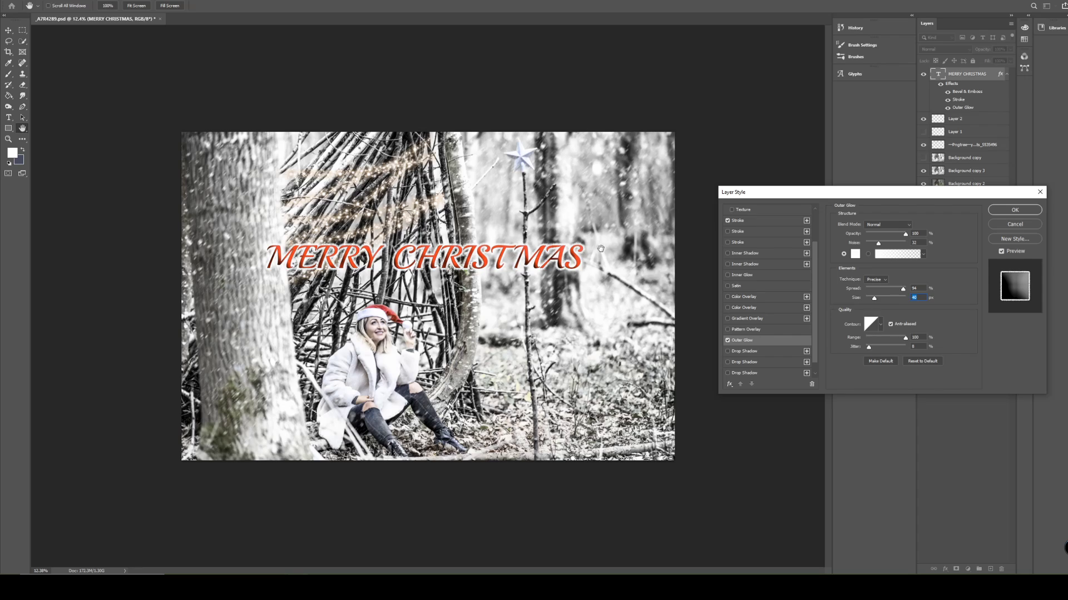
click(1014, 210)
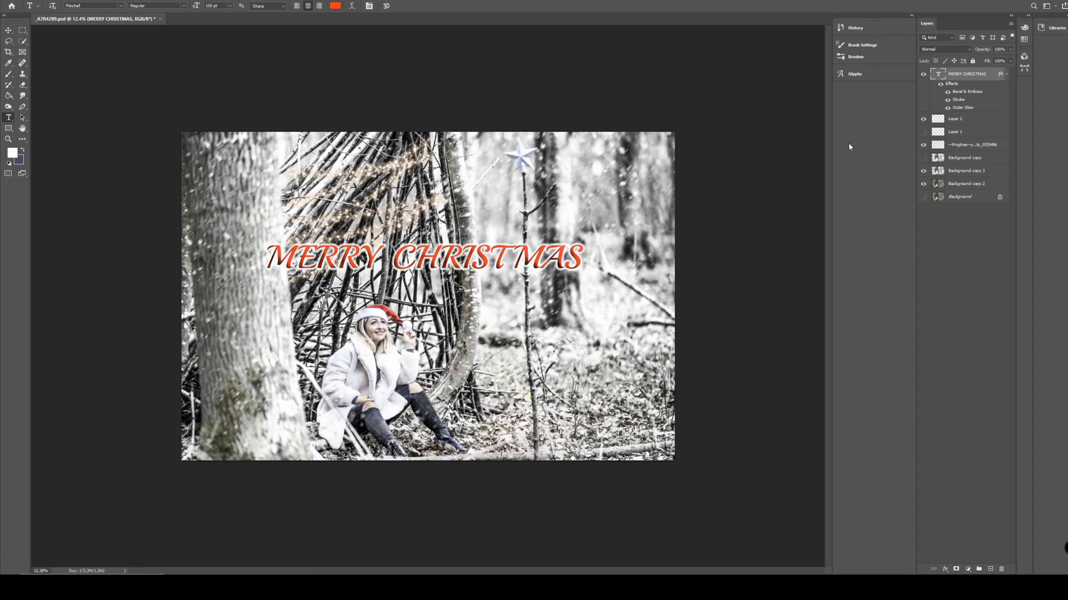
Hide the Background copy 3, fairy-lights, Layer 2 and text layers to view the plain colour photo.
click(923, 183)
click(923, 171)
click(923, 144)
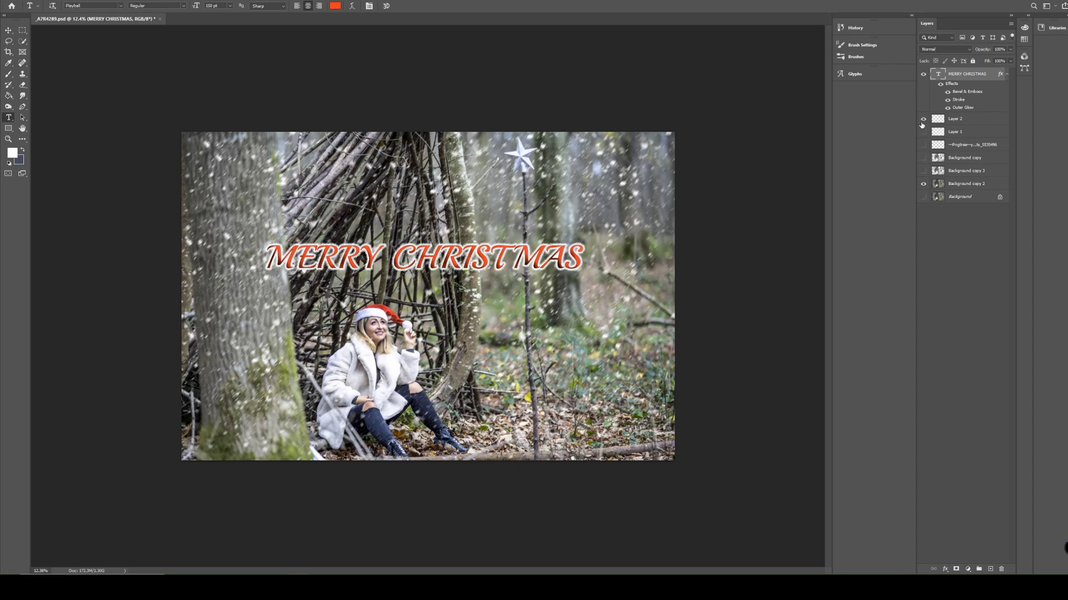
click(923, 119)
click(923, 73)
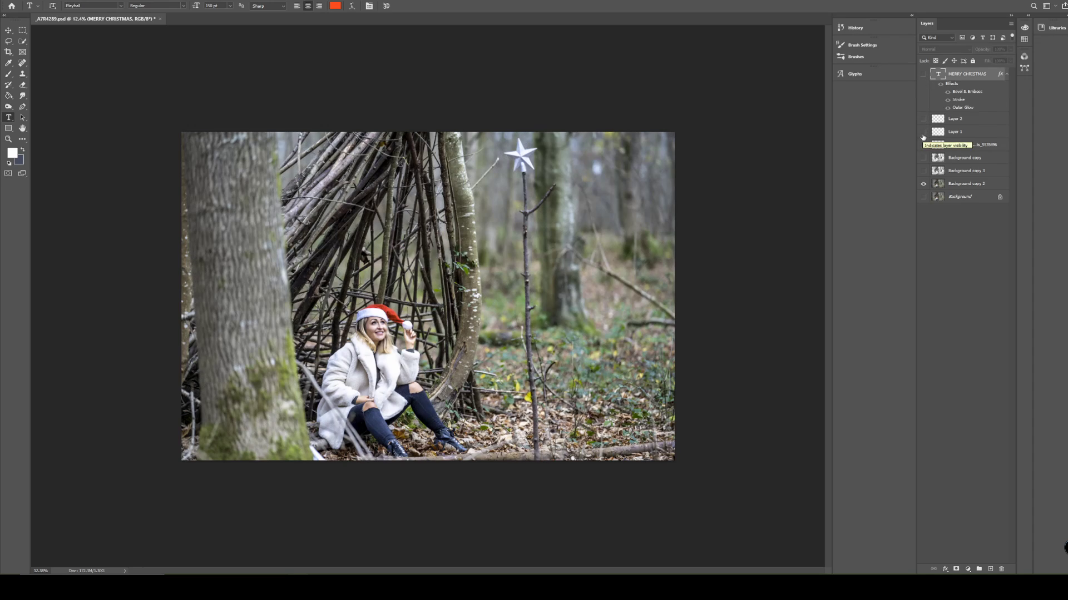
Turn the black-and-white Background copy 3, the MERRY CHRISTMAS text and the falling-snow Layer 2 back on.
click(922, 171)
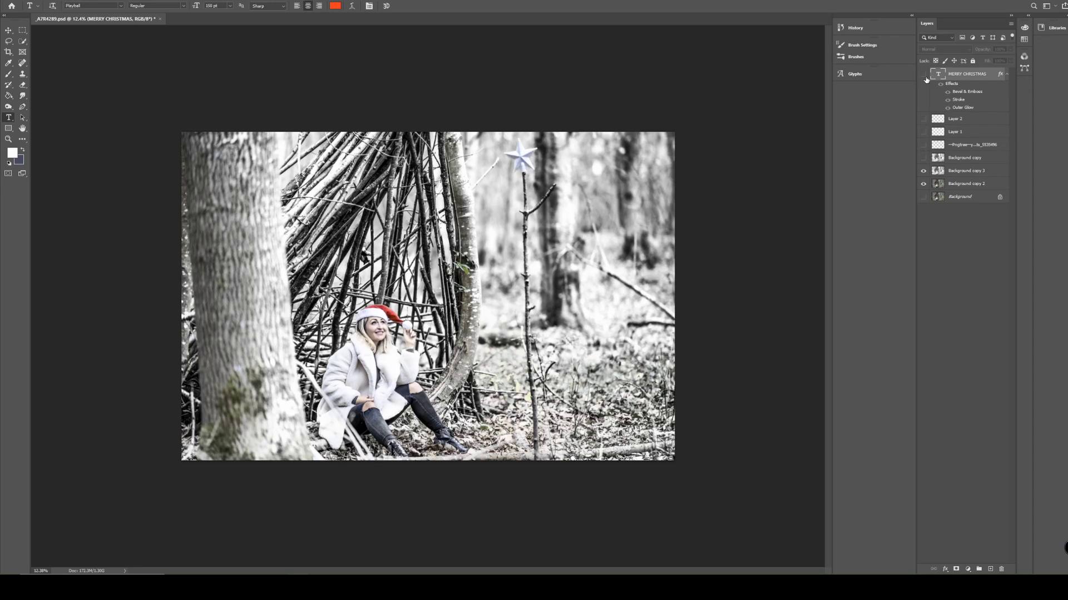
click(923, 74)
click(923, 119)
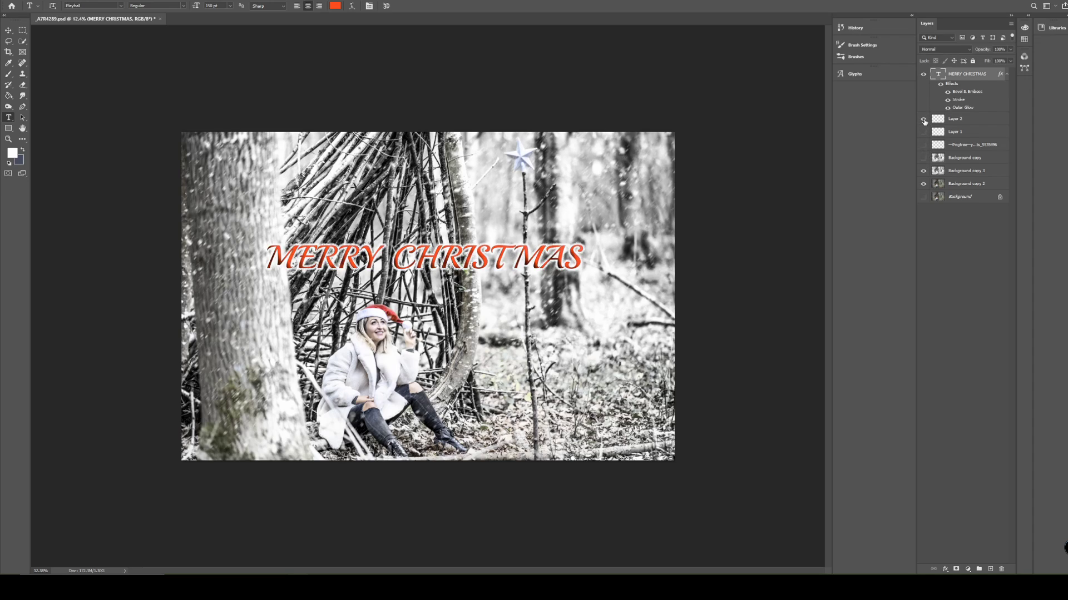